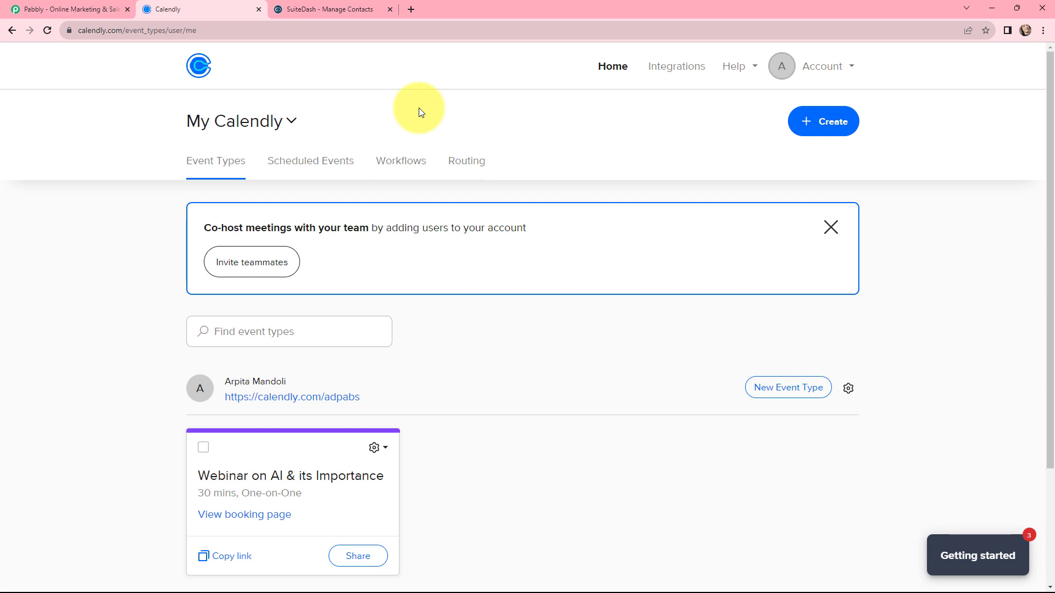
Switch to the Pabbly website, sign in, and open Pabbly Connect from the account's apps
key("ctrl+Tab")
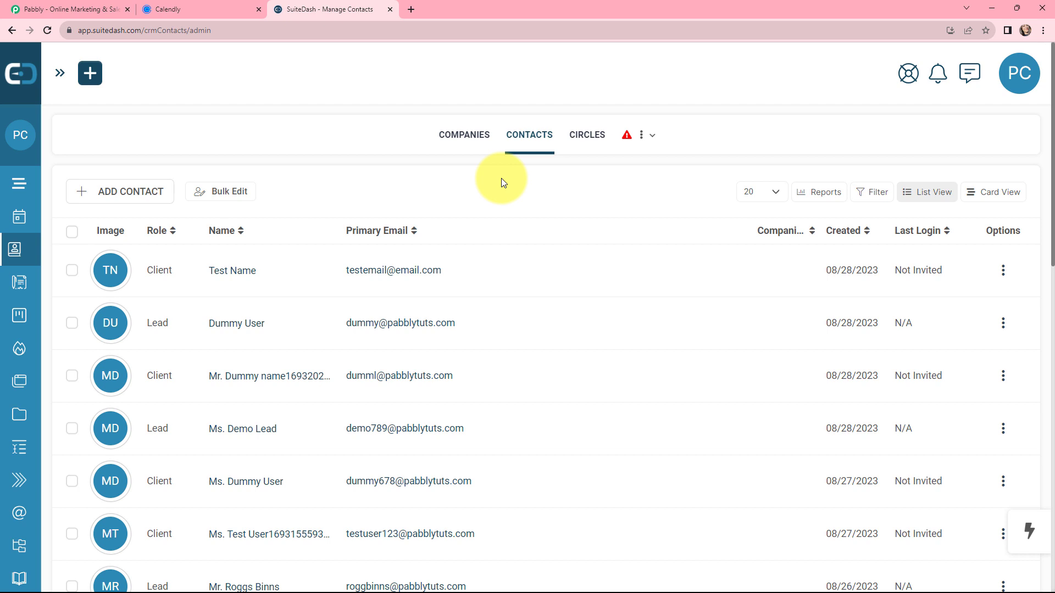
key("ctrl+1")
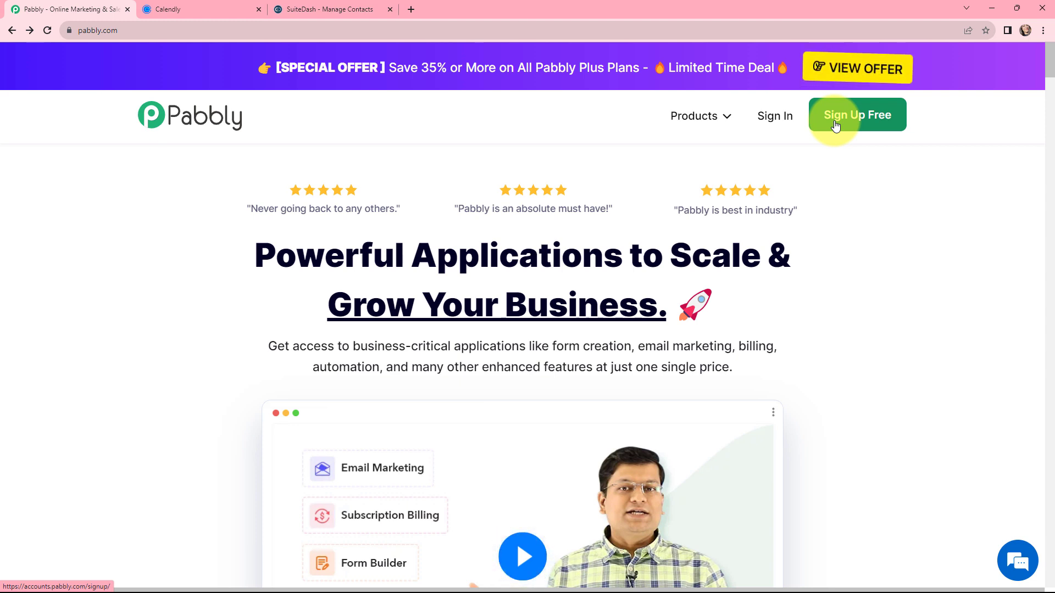
left_click(774, 120)
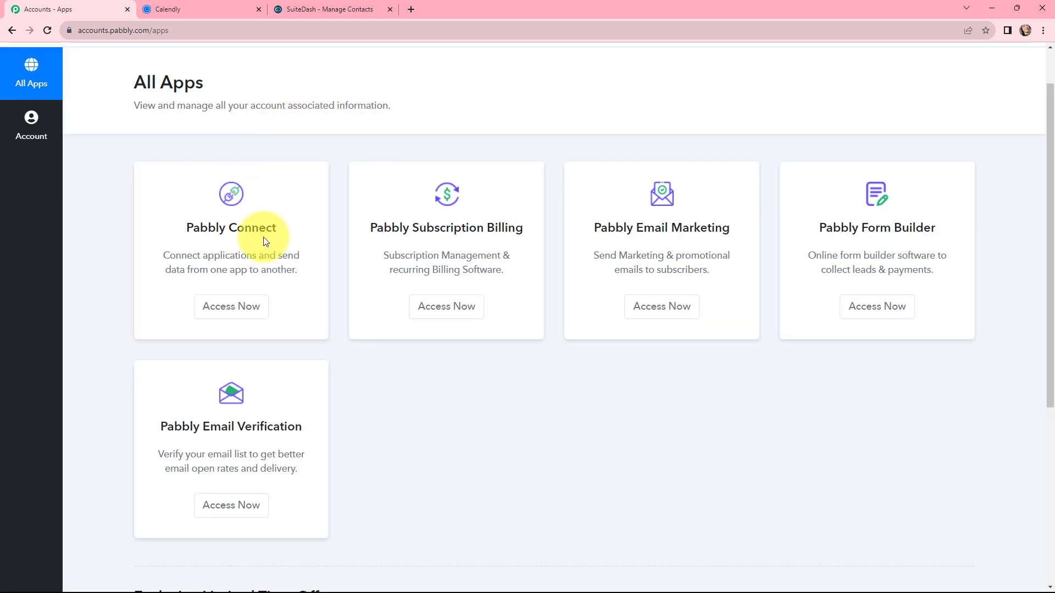
left_click(220, 309)
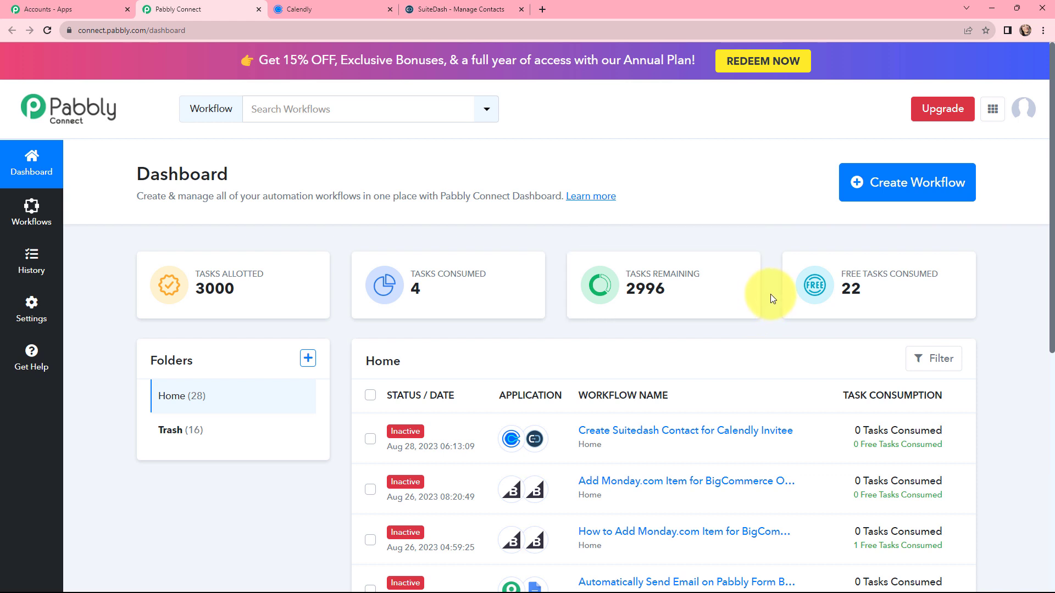
Create a workflow named "Add Calendly Invitee to SuiteDash as Contact"
left_click(901, 187)
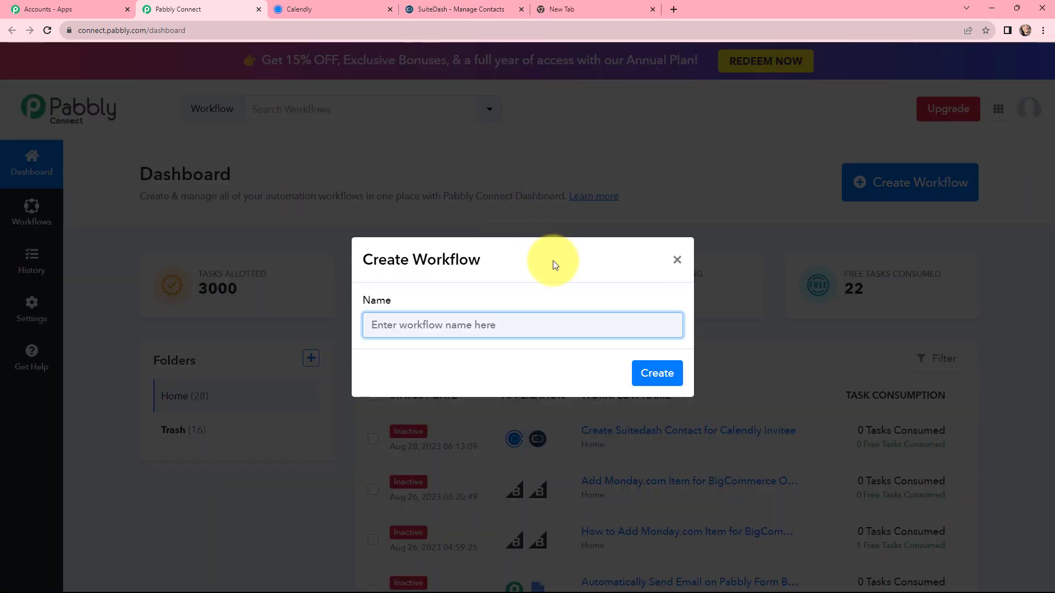
type("Add Calendly Invitee to SuiteDash as Contact")
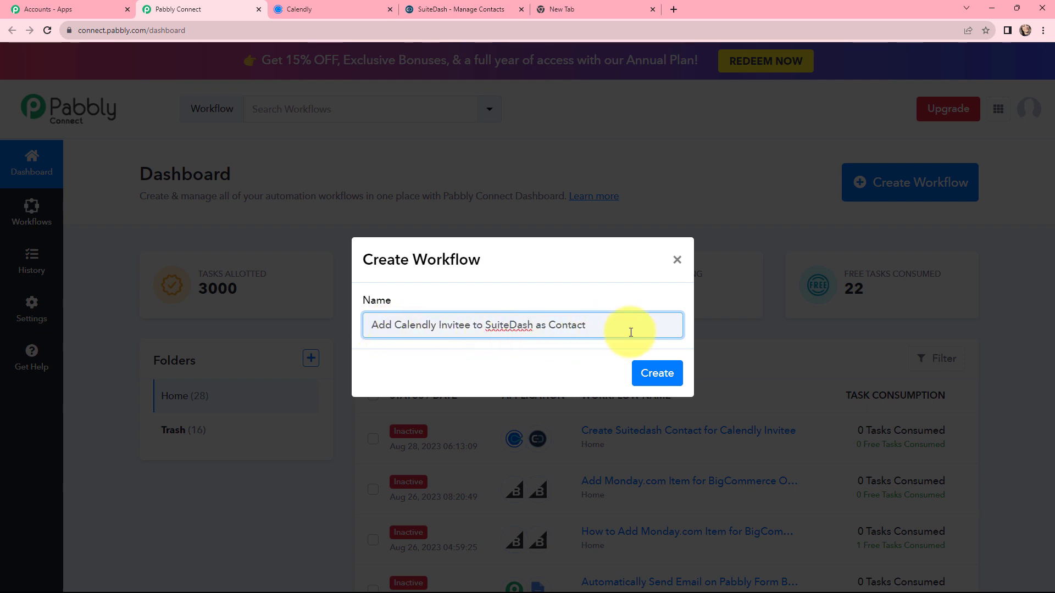
left_click(651, 374)
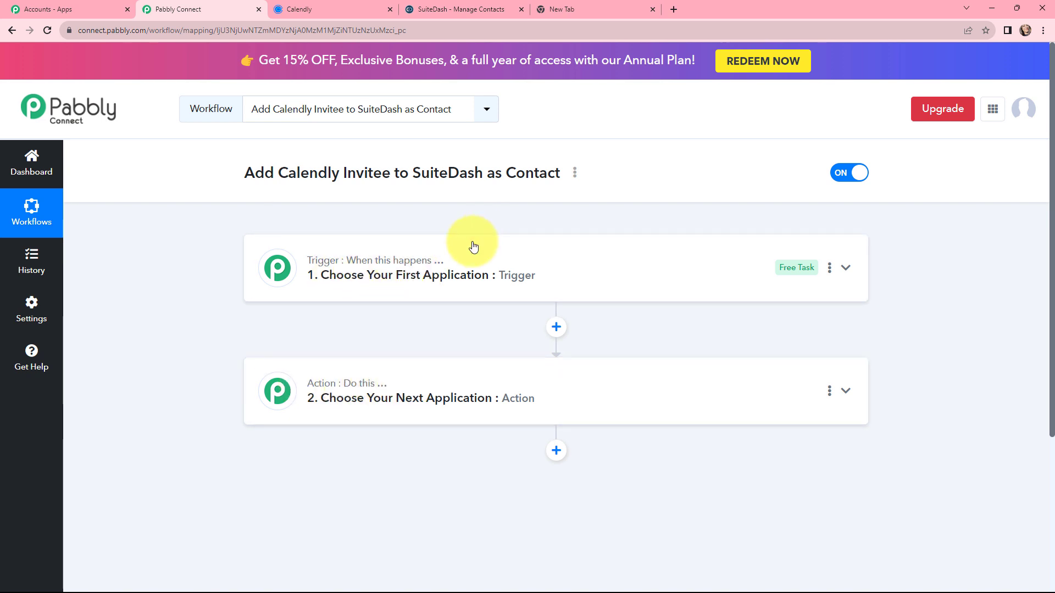
Choose Calendly as the workflow's trigger application with the trigger event Invitee Created (User)
left_click(435, 268)
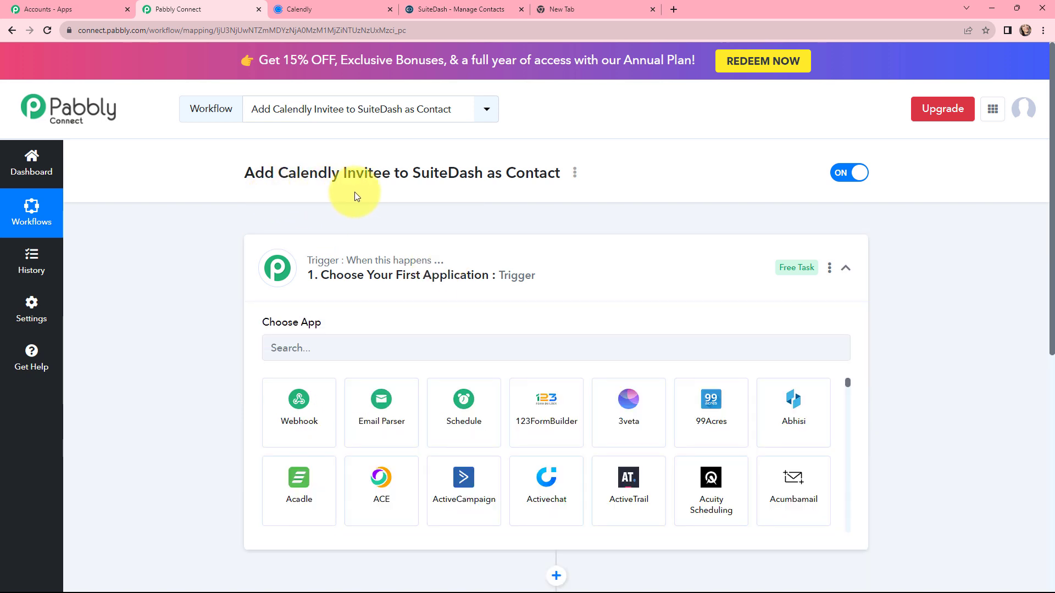
left_click(359, 346)
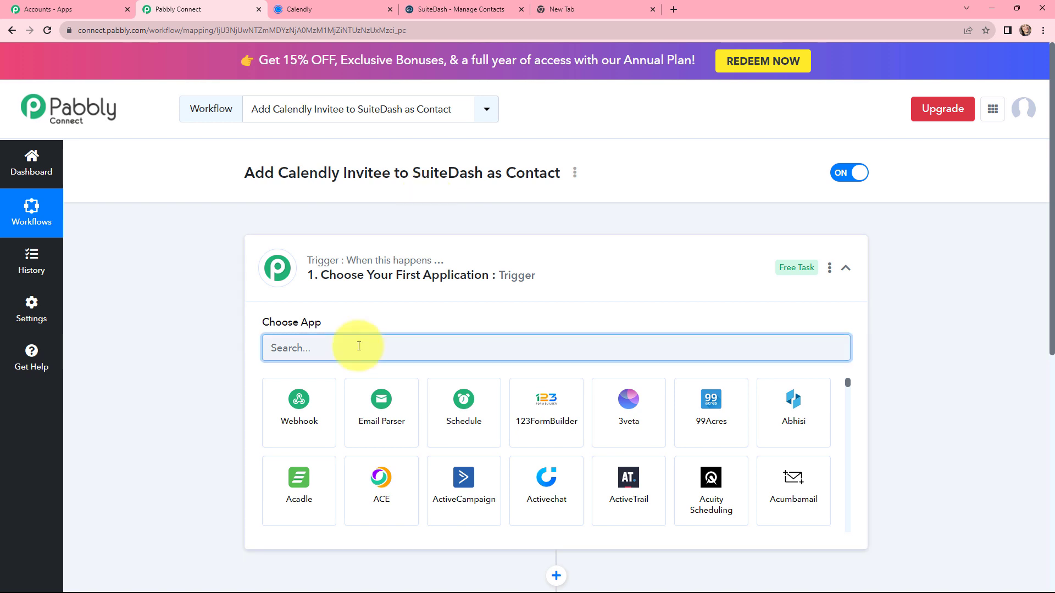
type("cale")
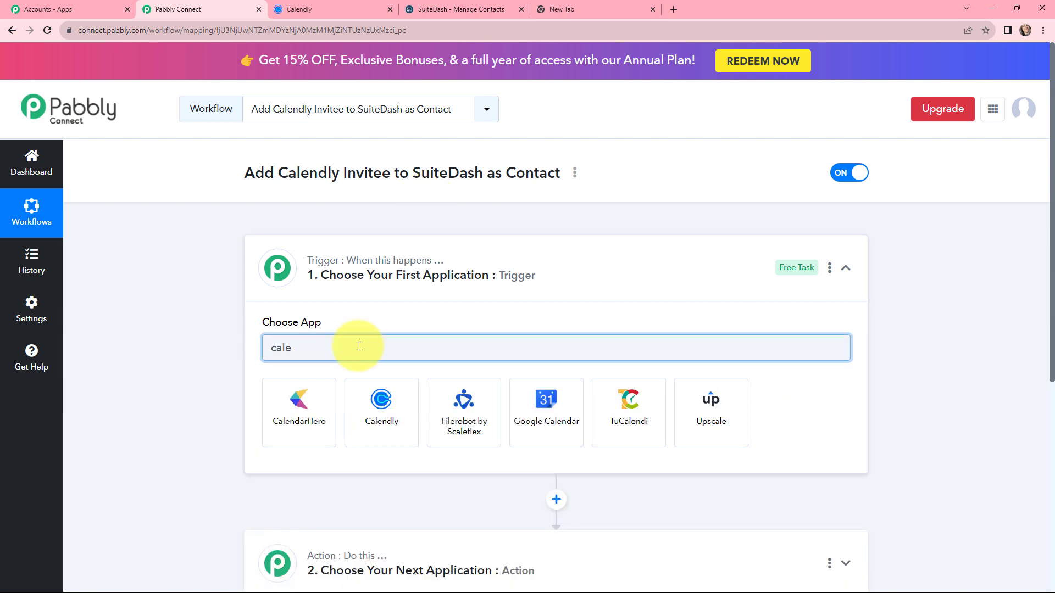
left_click(387, 383)
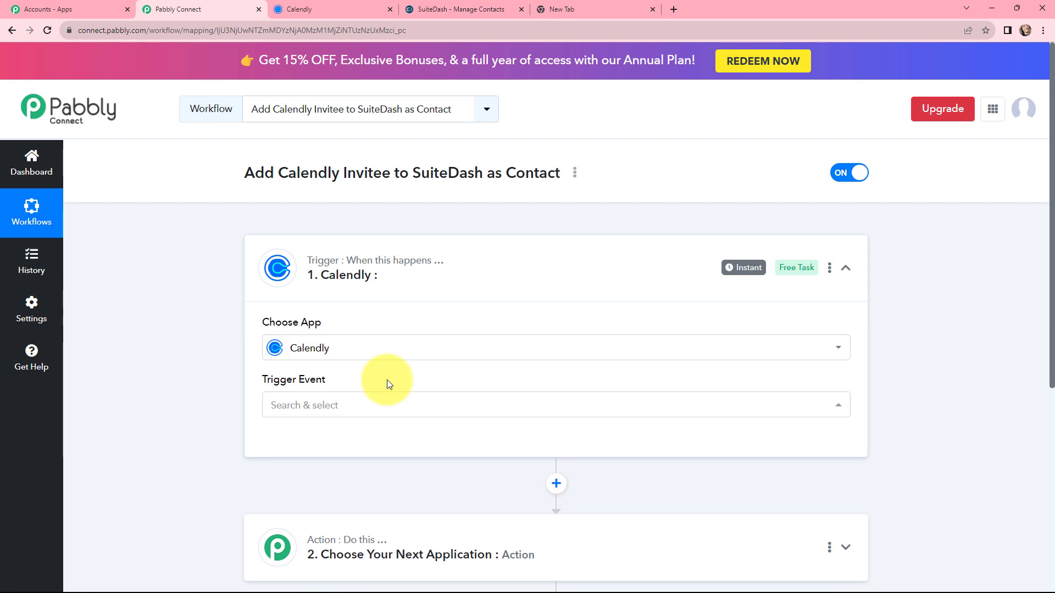
left_click(374, 405)
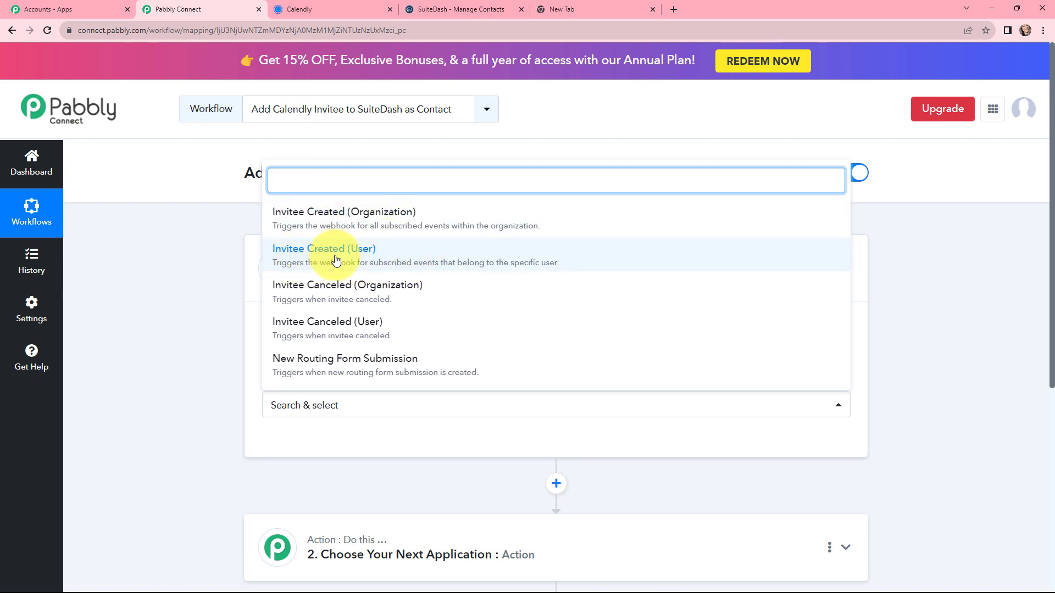
left_click(419, 265)
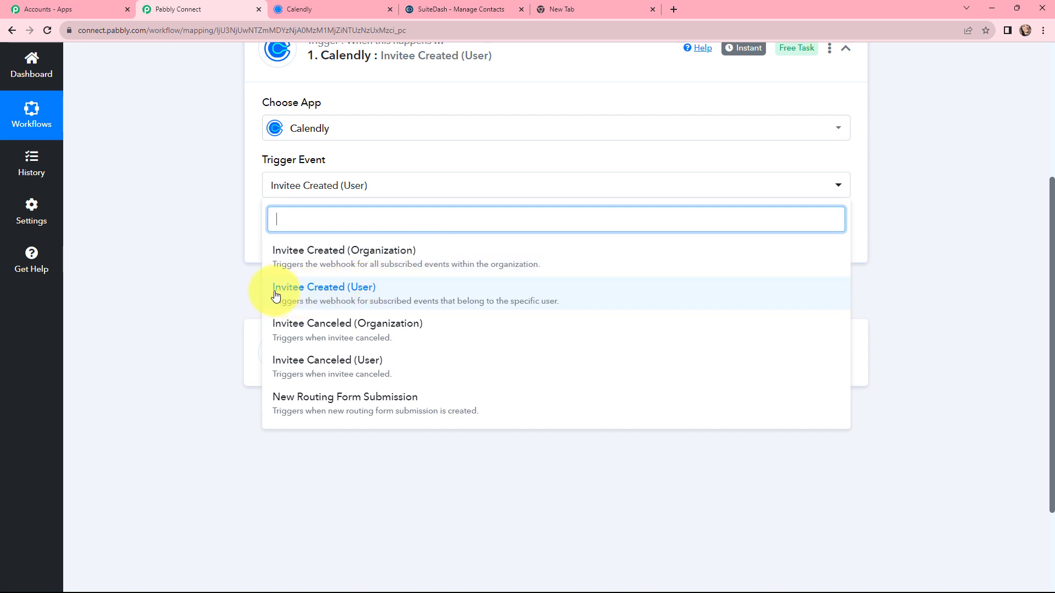
left_click(233, 296)
scroll(233, 296, "up", 3)
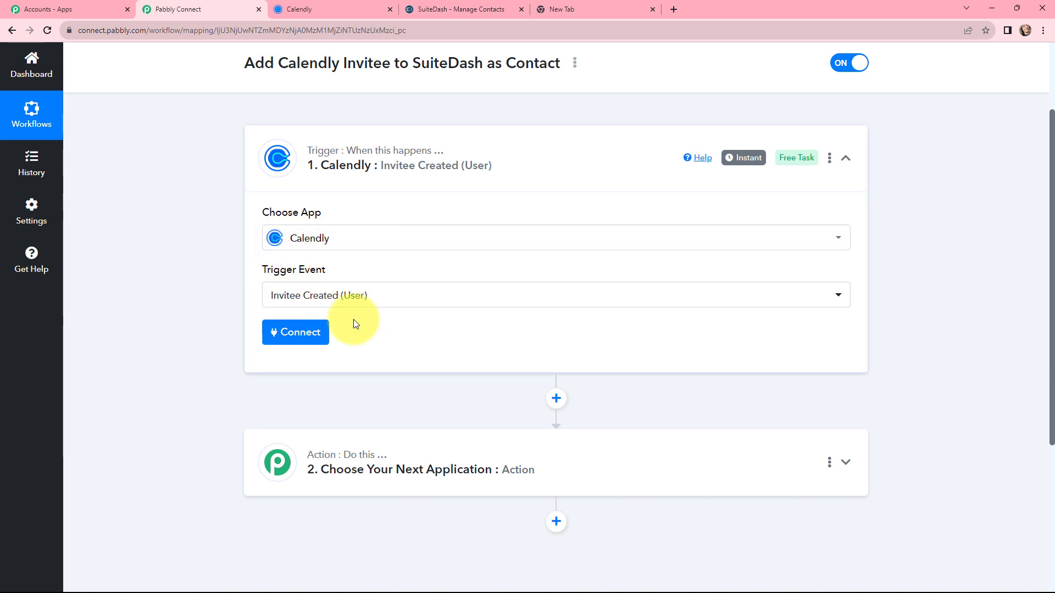
Connect the trigger to the Calendly account through a new connection and authorize the access
left_click(306, 337)
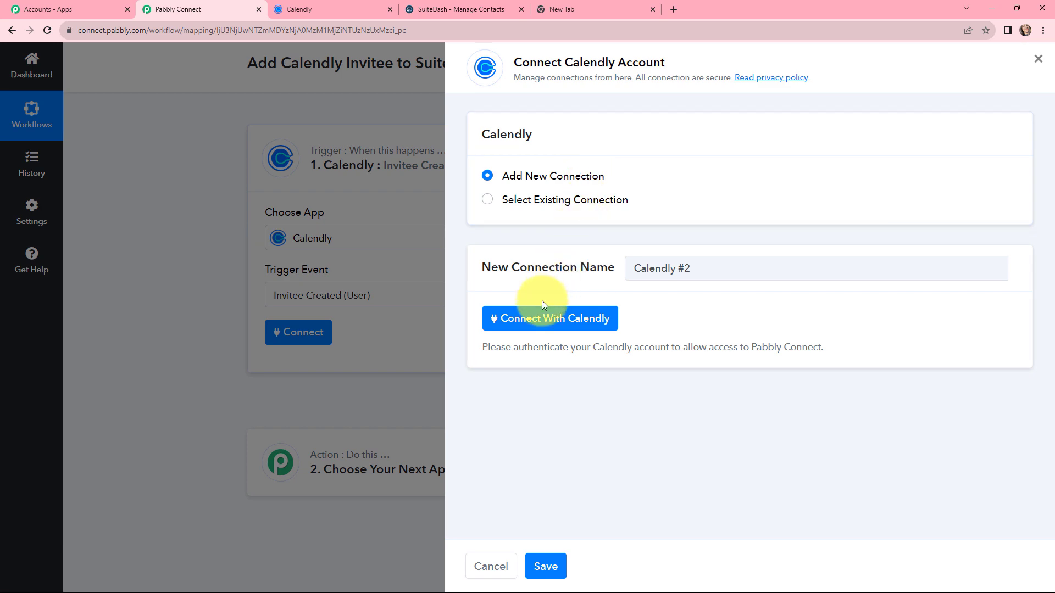
left_click(526, 319)
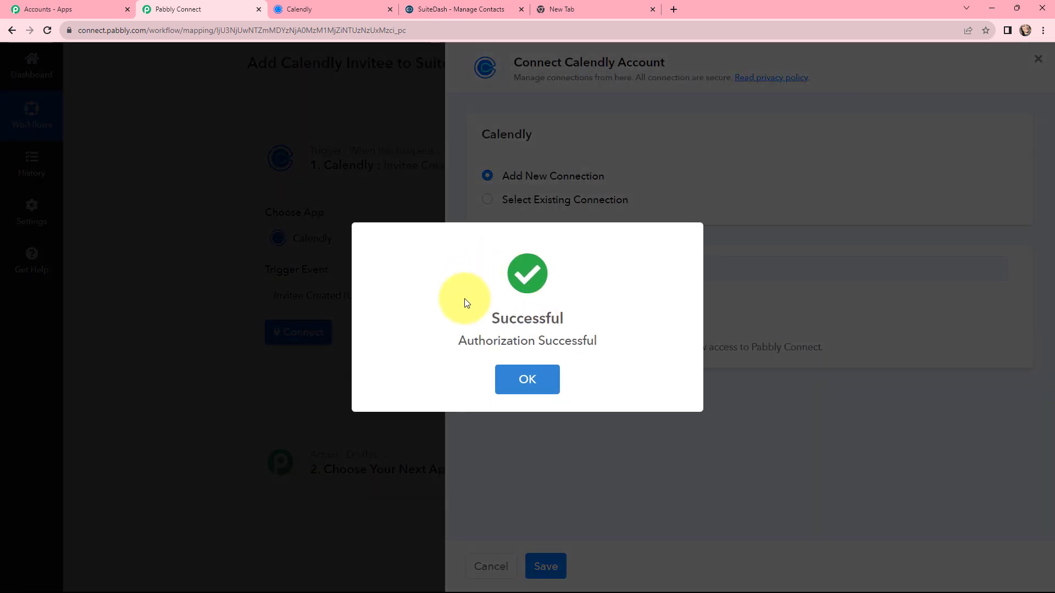
scroll(387, 277, "down", 2)
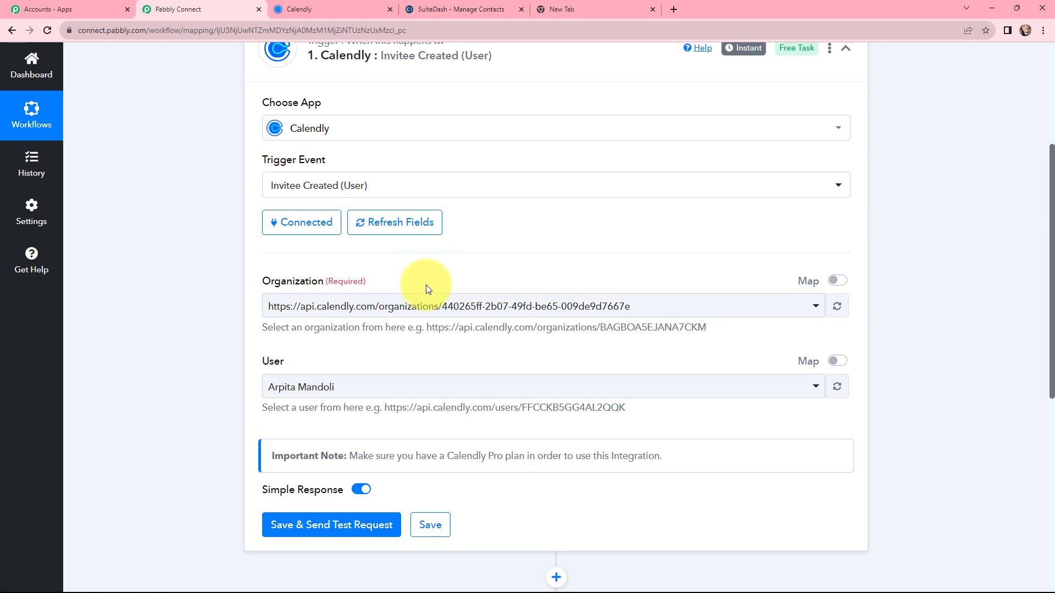
Review the Organization and User selections of the Calendly trigger, and save it with a test request
left_click(467, 309)
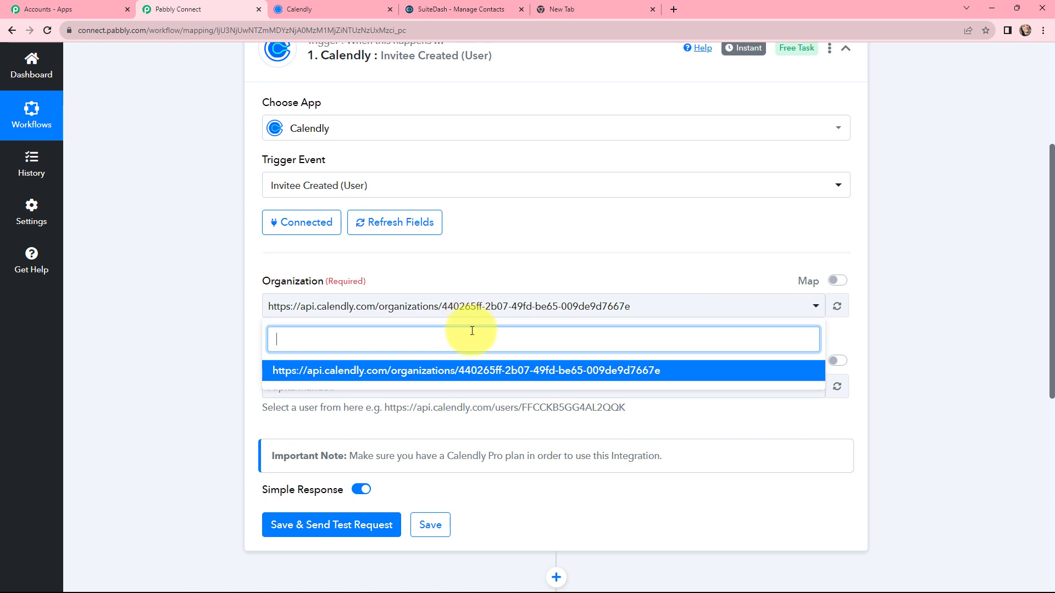
left_click(488, 279)
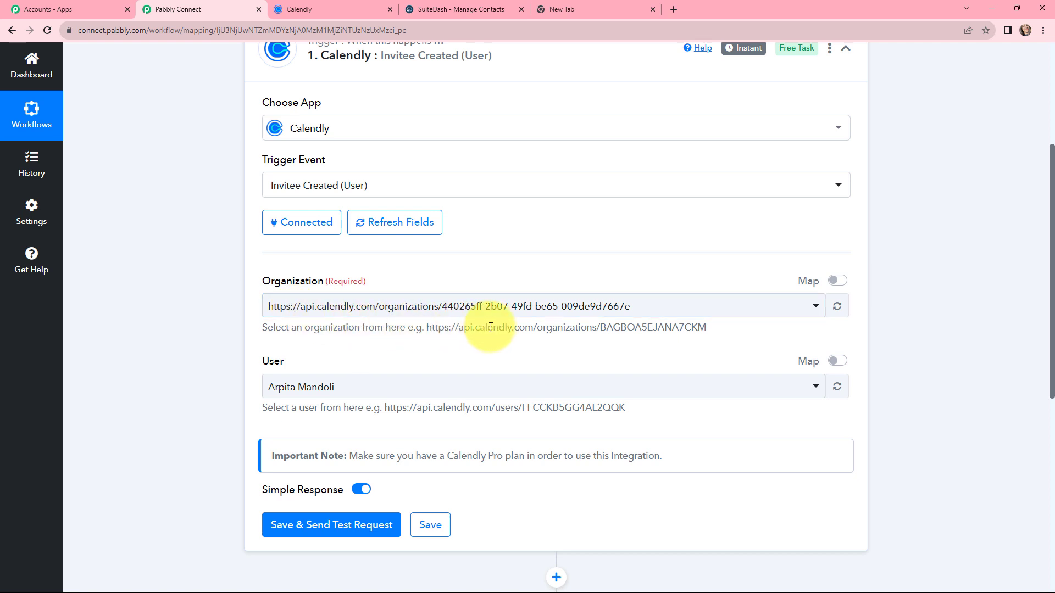
left_click(667, 308)
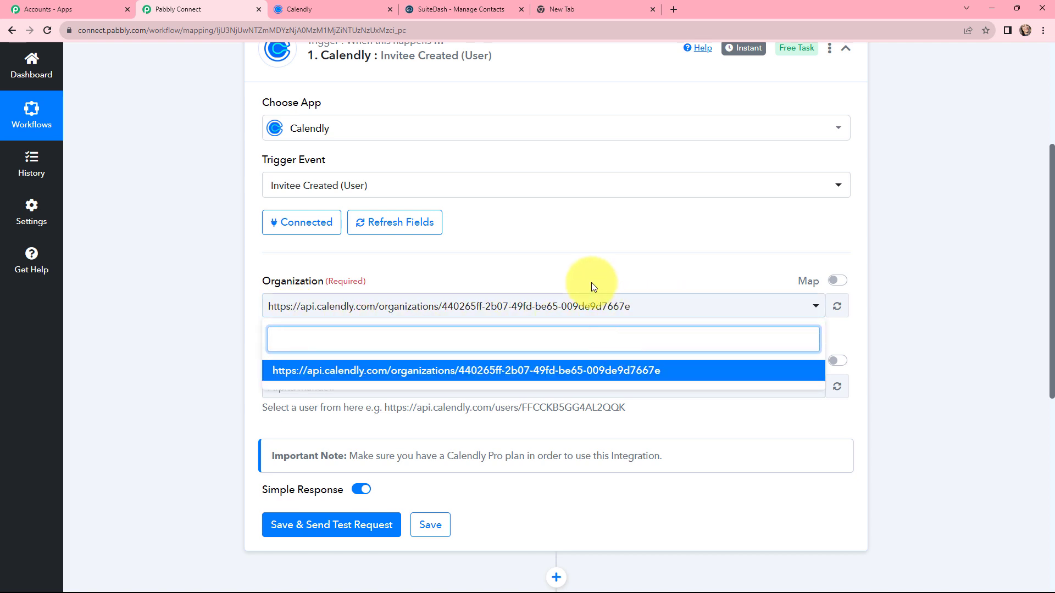
left_click(572, 268)
scroll(543, 286, "down", 2)
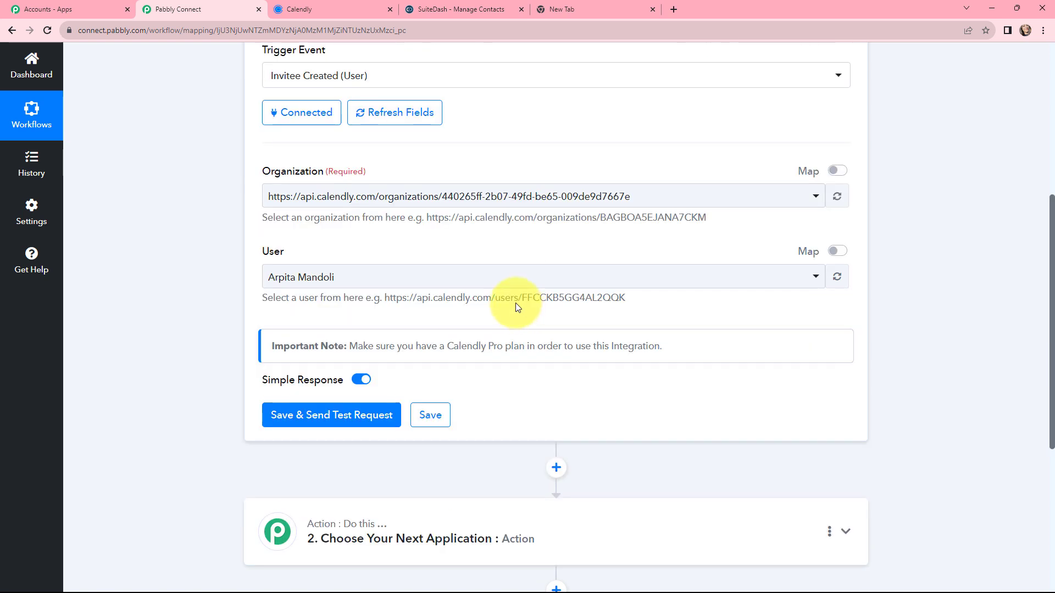
left_click(396, 277)
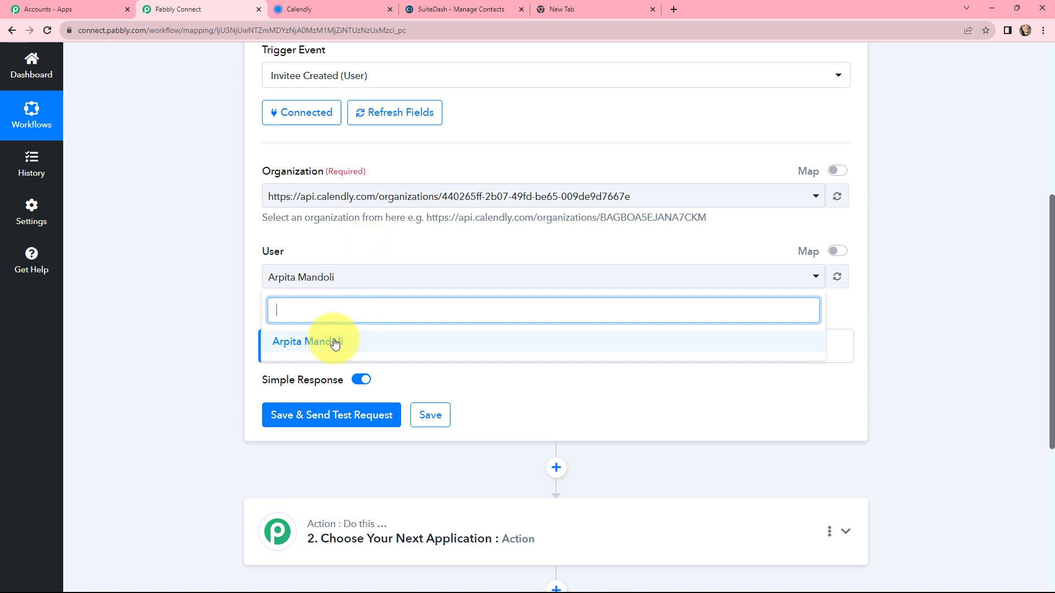
left_click(362, 252)
scroll(360, 258, "down", 1)
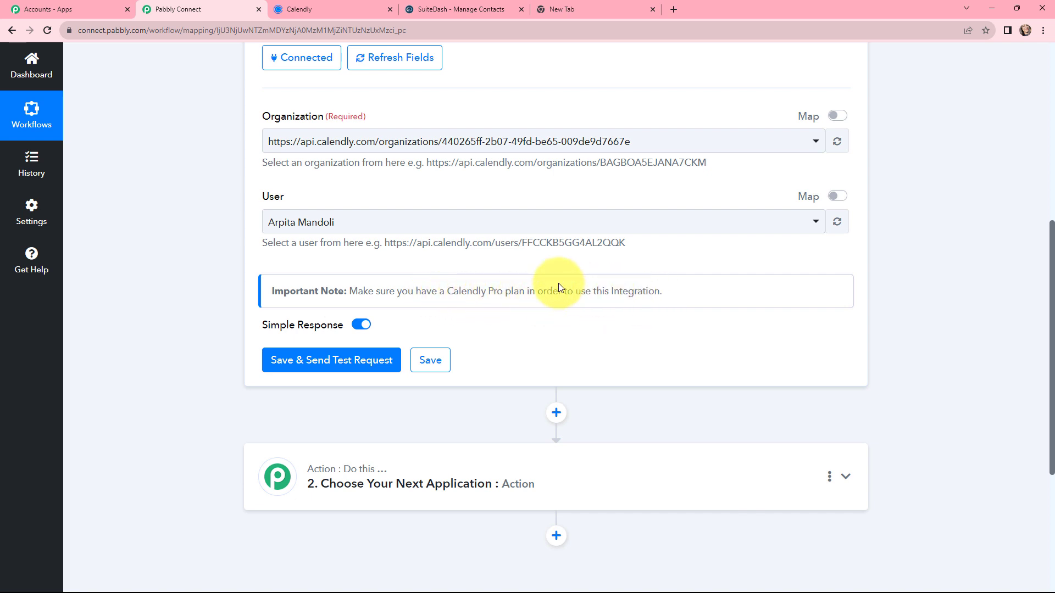
scroll(558, 286, "up", 2)
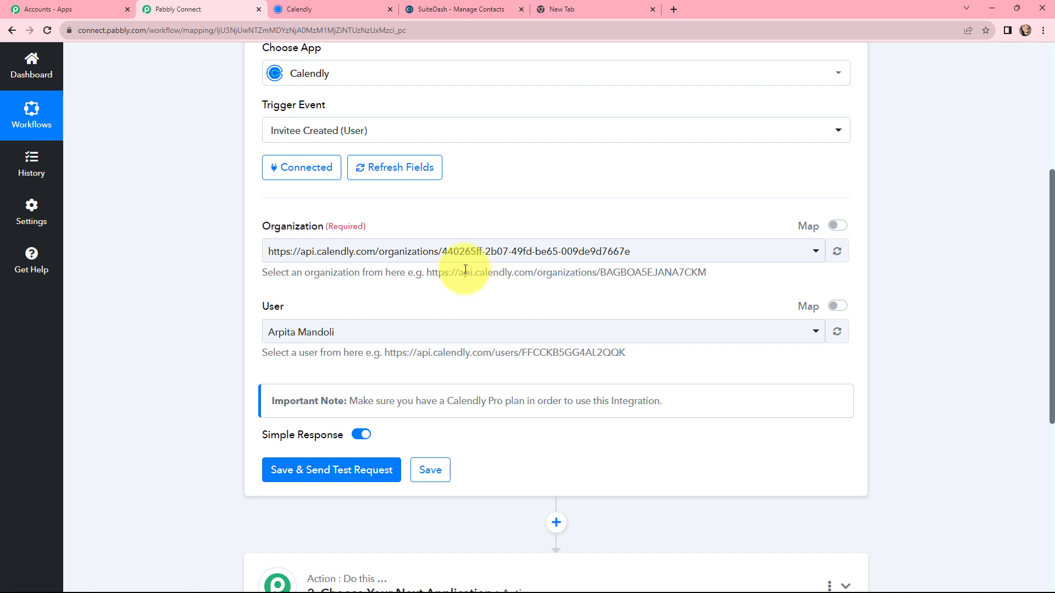
scroll(453, 304, "down", 1)
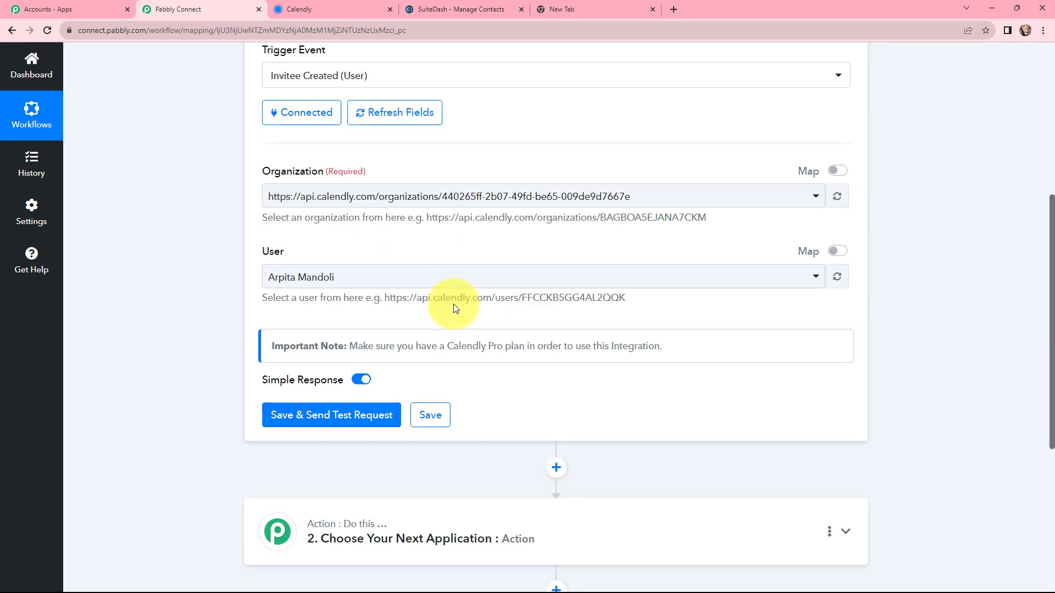
left_click(342, 415)
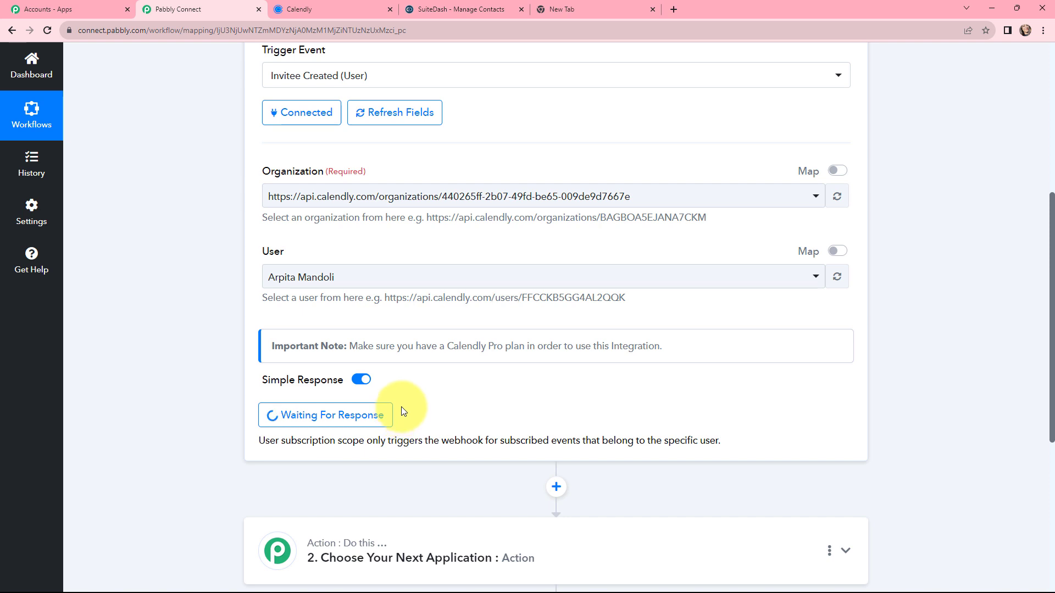
Switch to Calendly, copy the link of the "Webinar on AI & its Importance" event, and open it in the empty browser tab
left_click(308, 10)
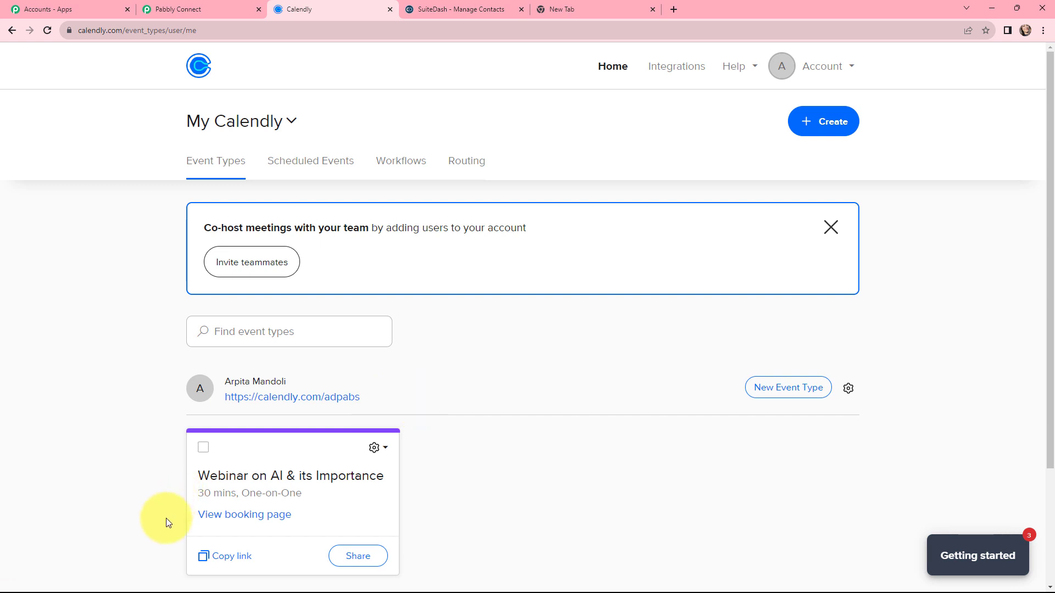
left_click(214, 558)
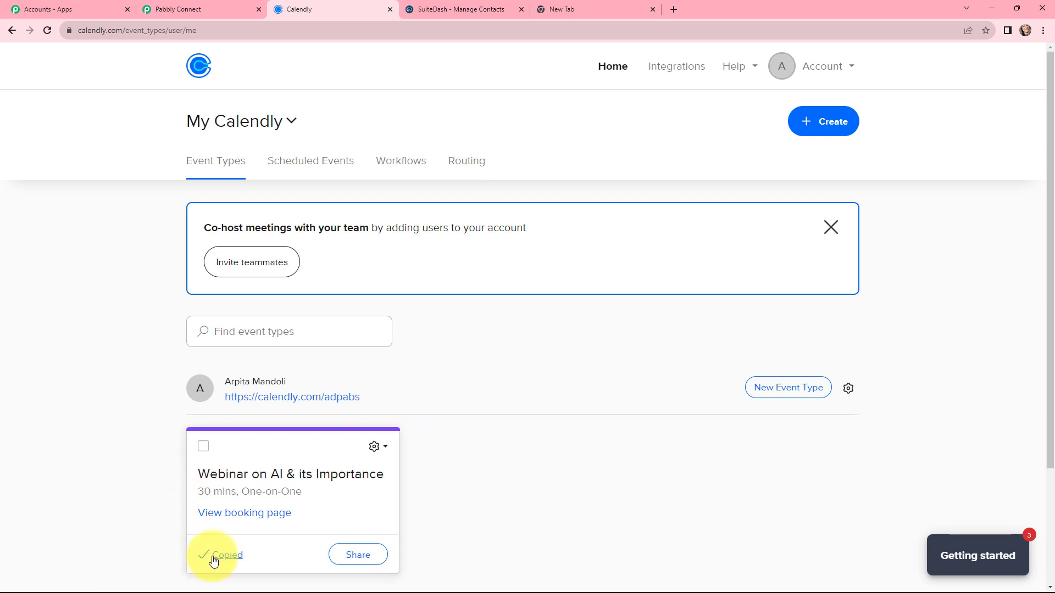
left_click(580, 5)
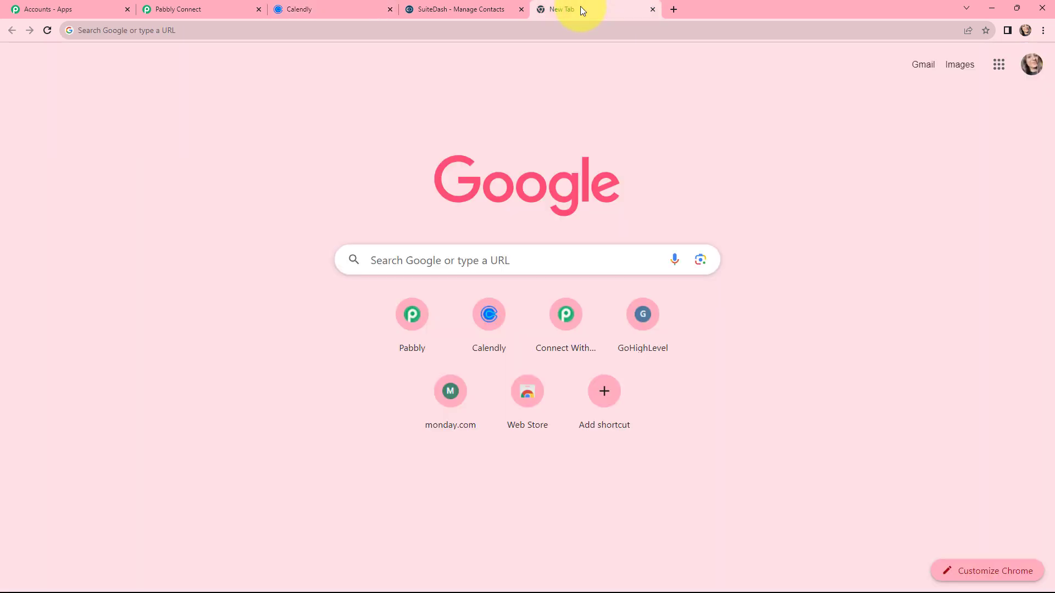
left_click(461, 29)
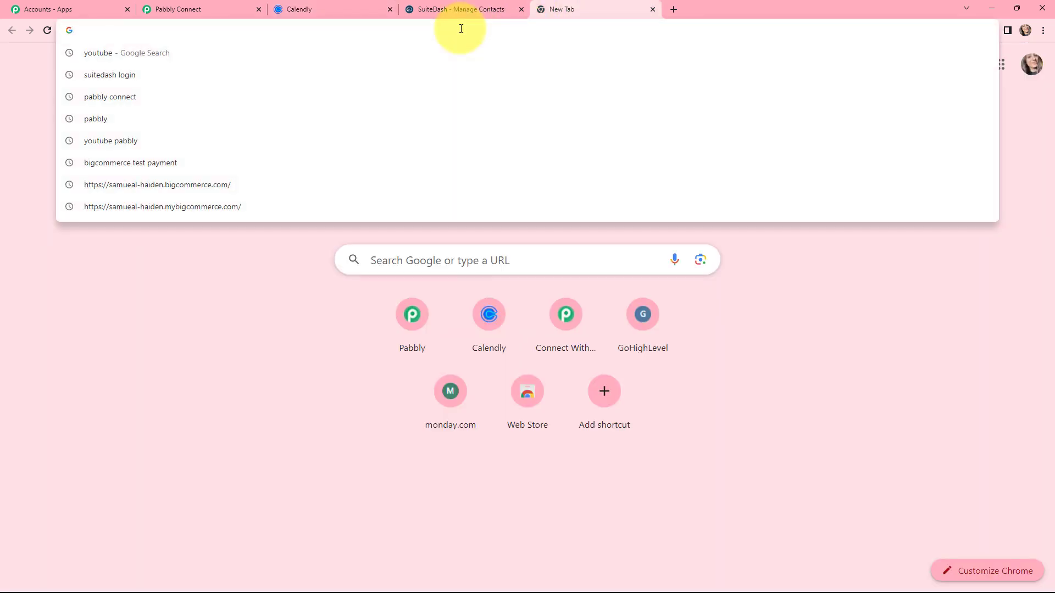
type("https://calendly.com/adpabs/30min")
key("Return")
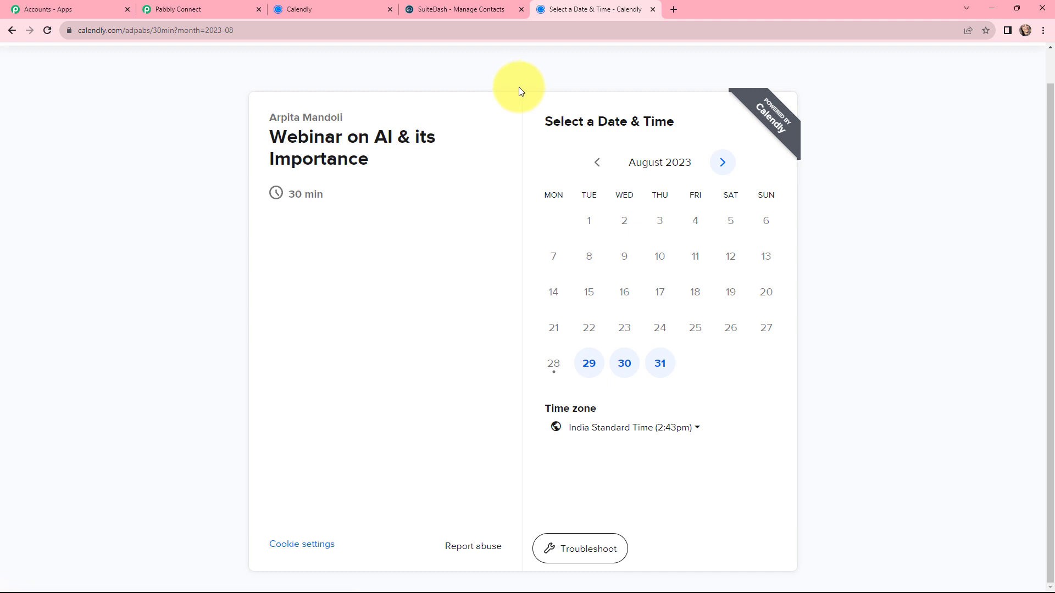
Schedule the webinar for August 29, 2023 at 10:00am, filling in the invitee's first name, last name, email and mobile number
left_click(588, 363)
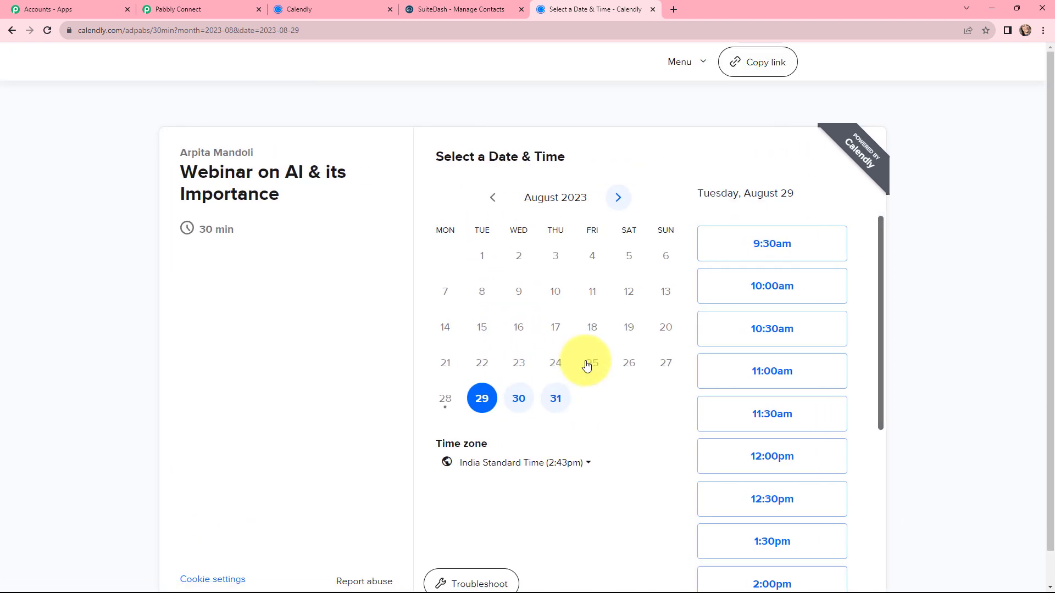
left_click(777, 278)
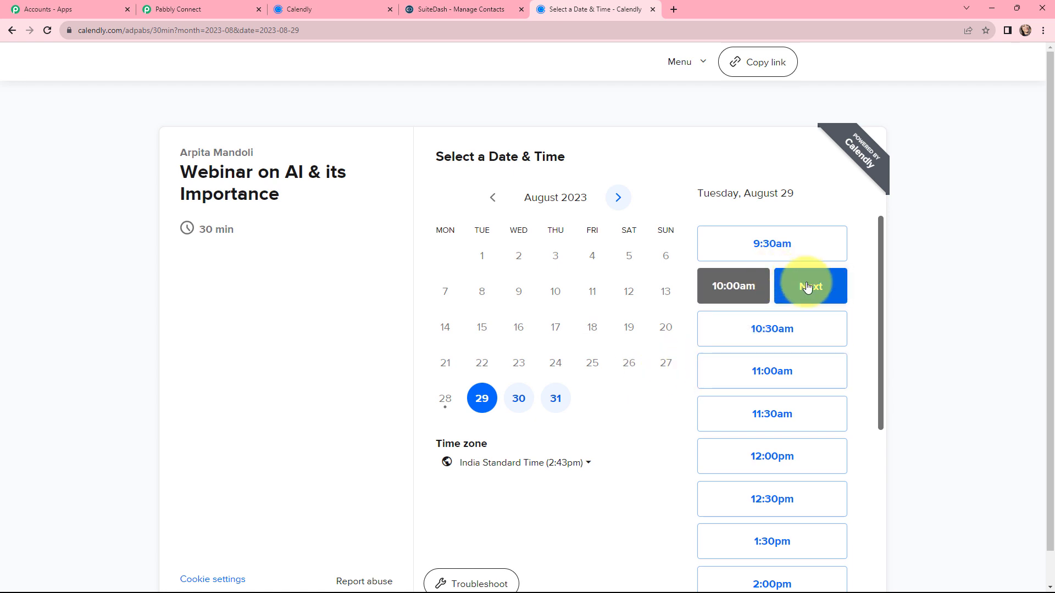
left_click(797, 285)
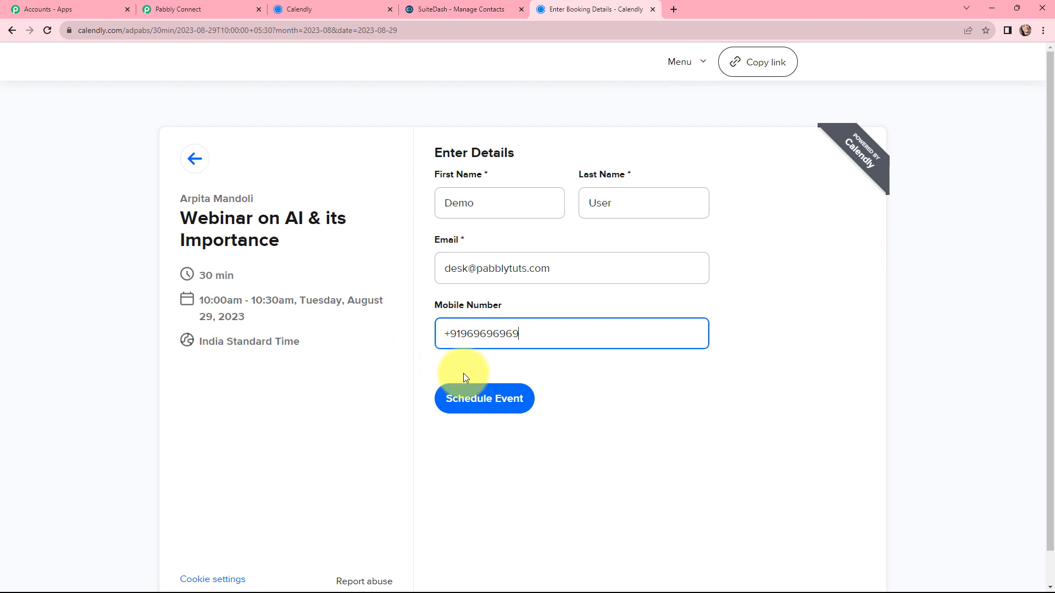
left_click(466, 387)
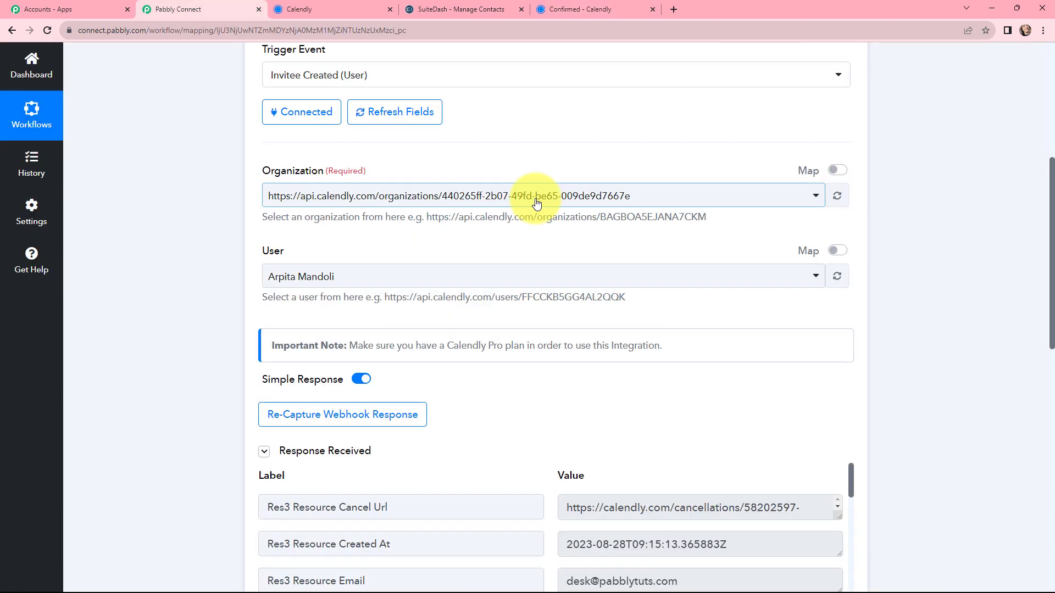
Switch to Pabbly Connect and examine the captured Calendly response, including the invitee's details, mobile number answer, event name and start time
scroll(537, 200, "down", 6)
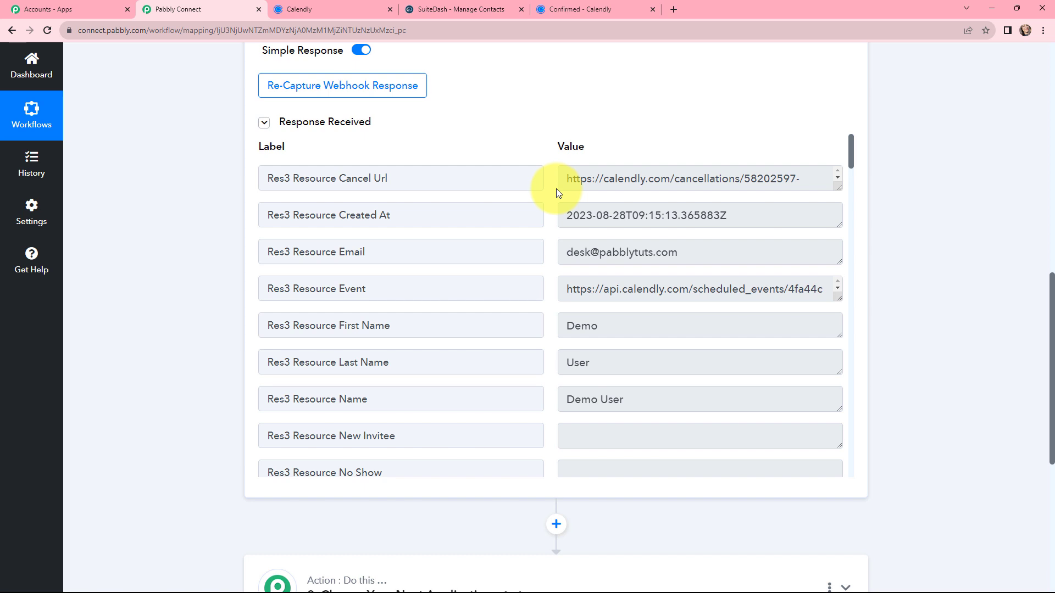
scroll(556, 189, "down", 1)
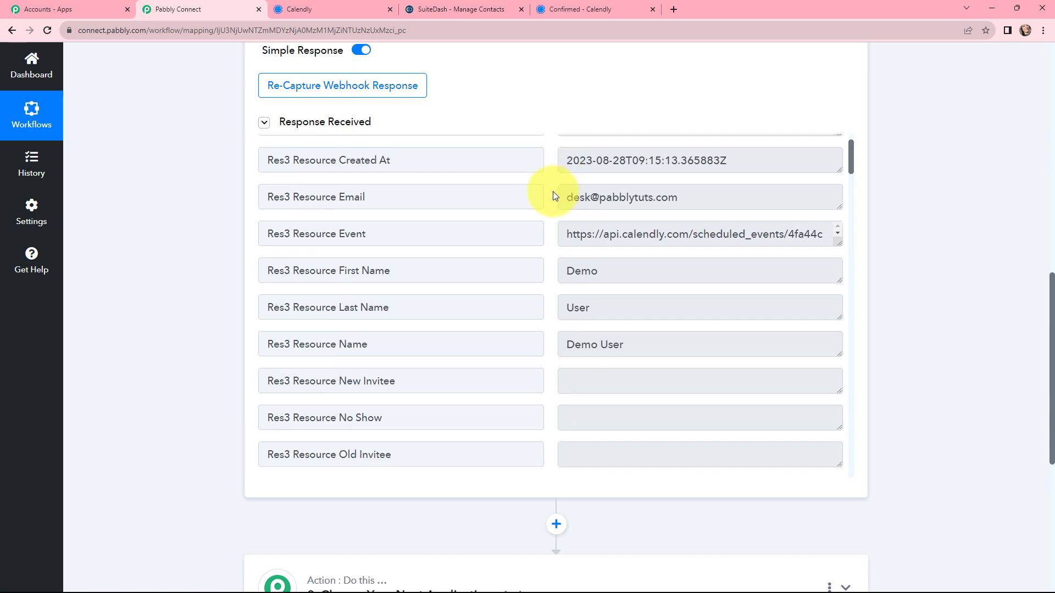
scroll(553, 191, "down", 1)
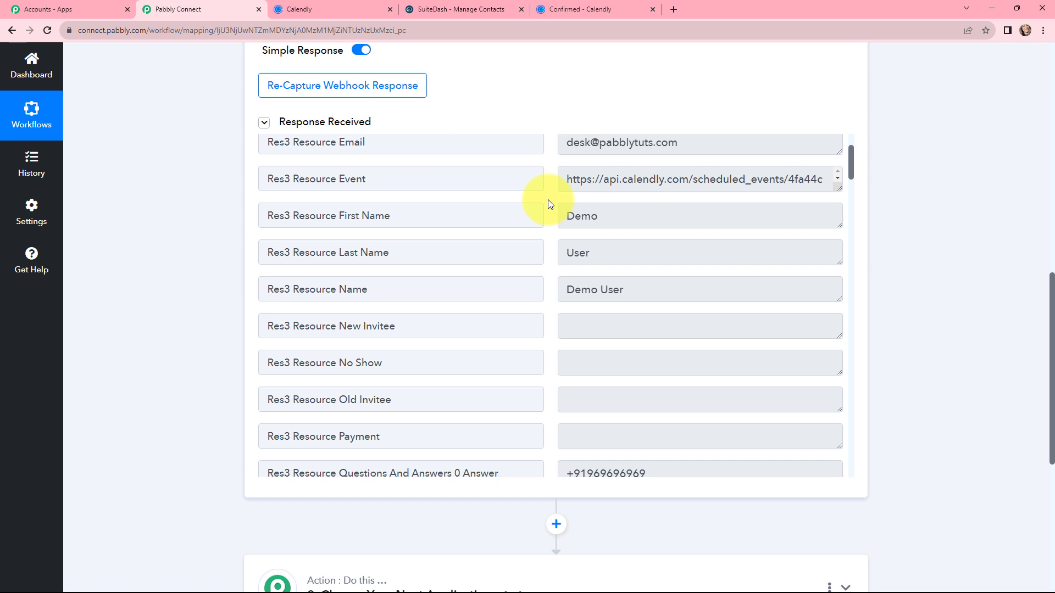
scroll(548, 201, "down", 3)
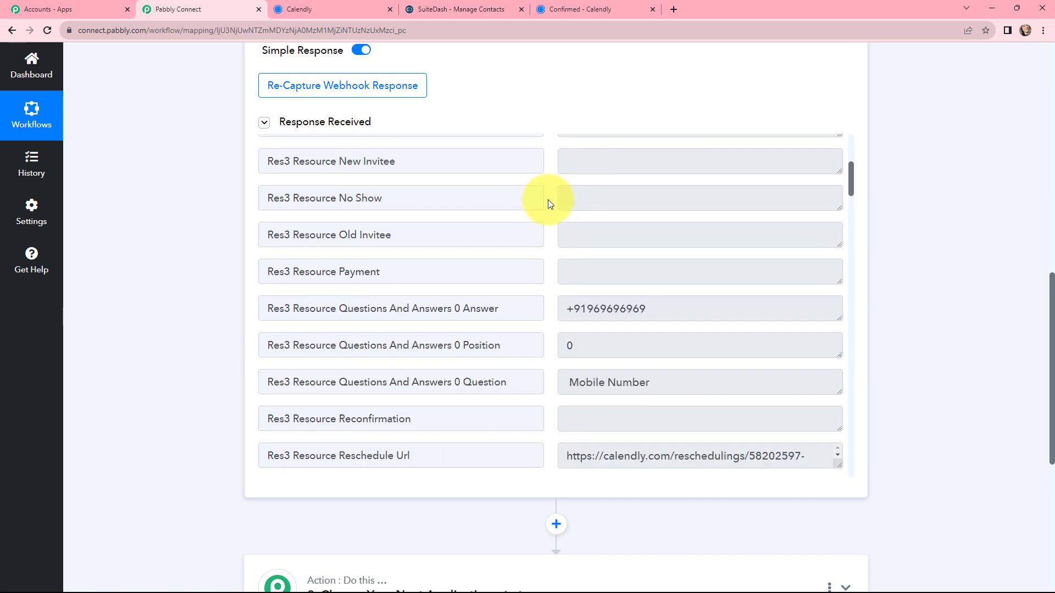
scroll(548, 199, "down", 1)
scroll(548, 200, "down", 10)
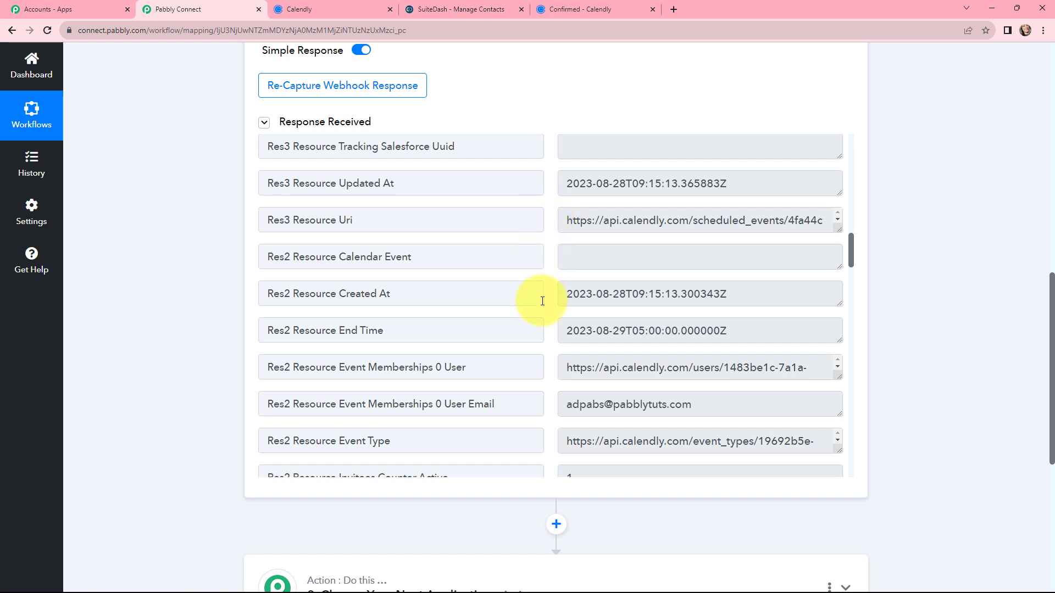
scroll(641, 259, "down", 8)
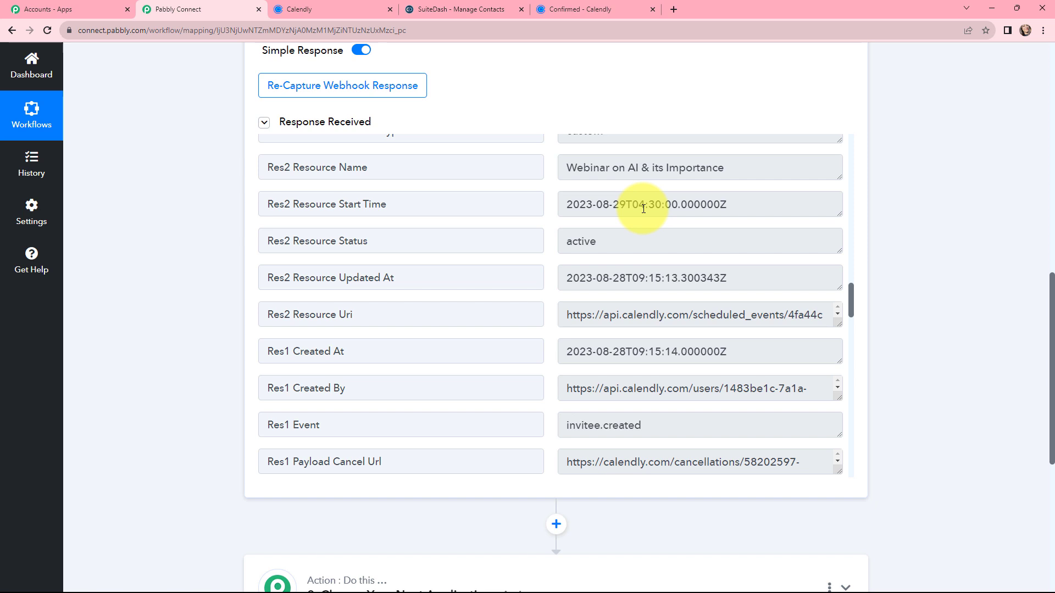
left_click_drag(626, 207, 568, 213)
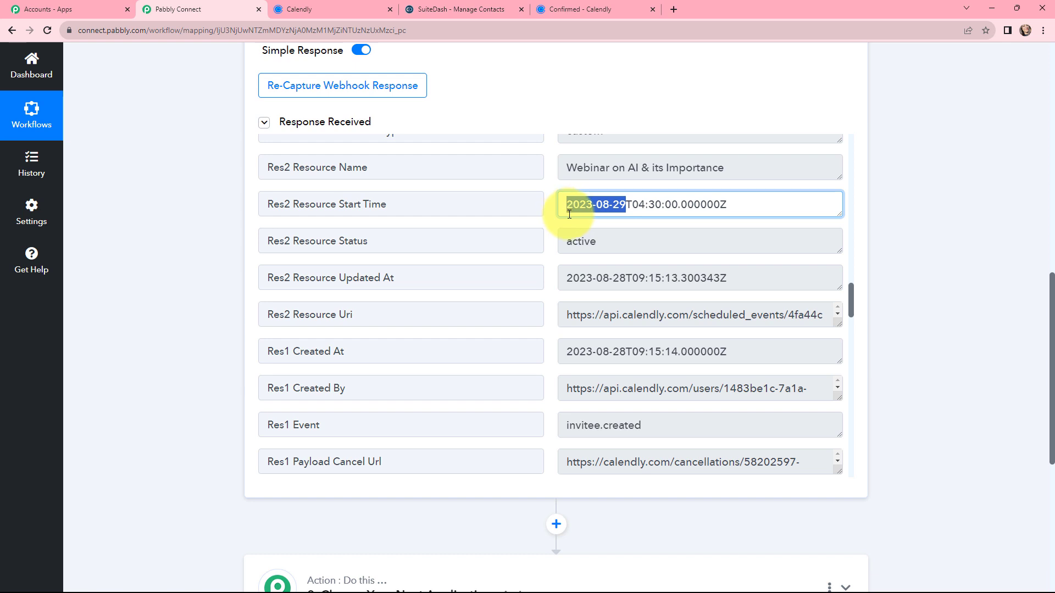
left_click_drag(639, 205, 665, 207)
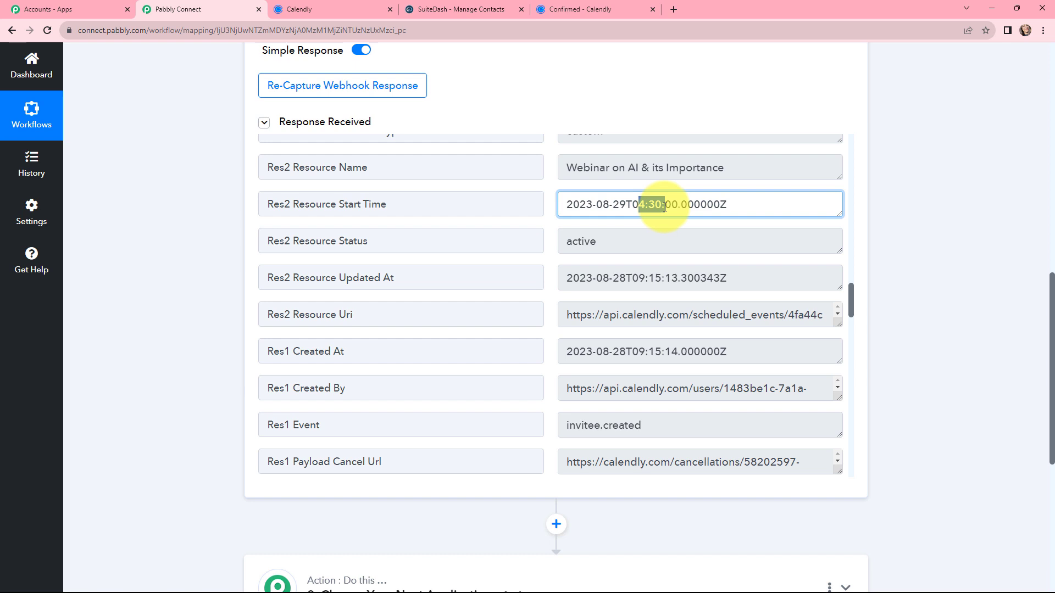
left_click(555, 258)
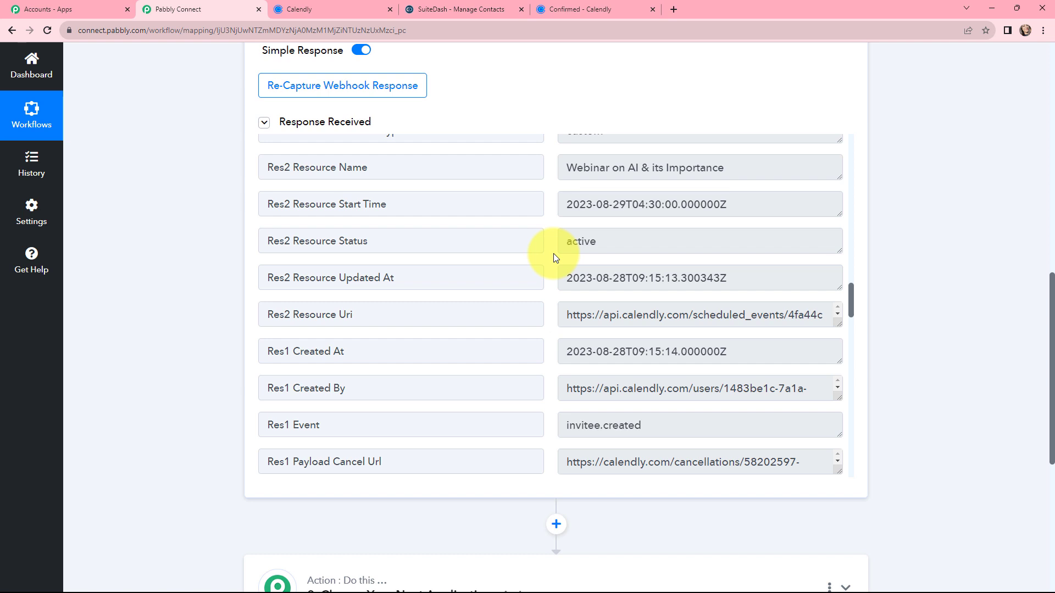
Collapse the Calendly trigger and set up the second step with SuiteDash as the app and Create Contact as the action event
scroll(554, 230, "up", 9)
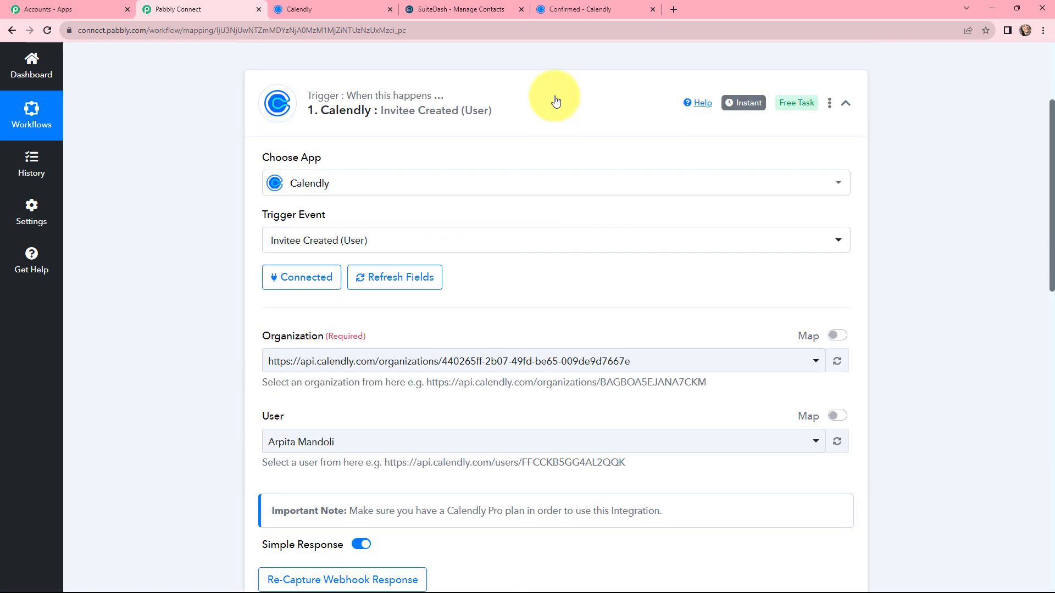
left_click(556, 98)
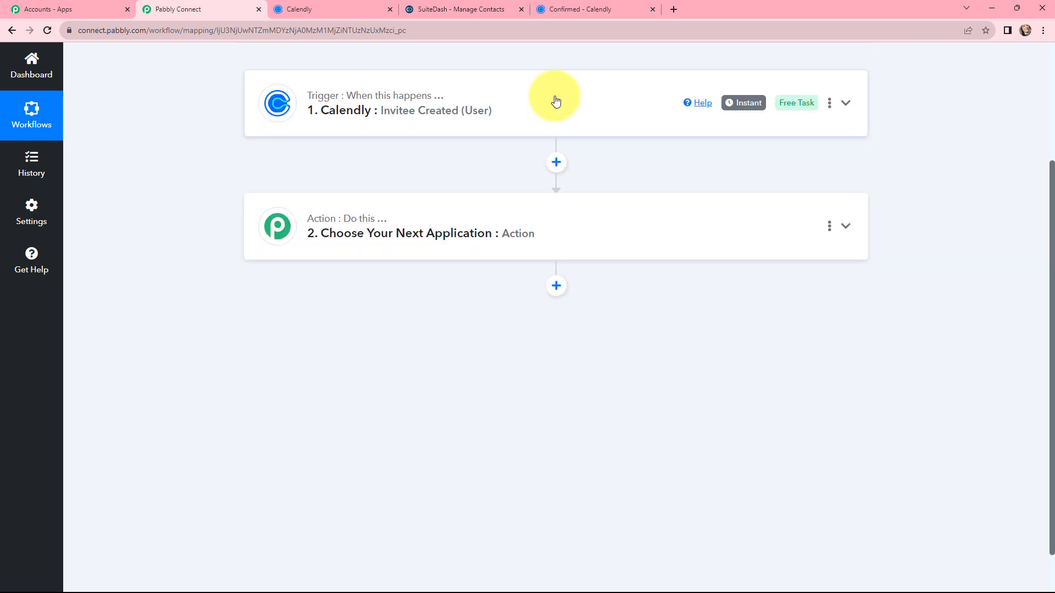
left_click(464, 224)
left_click(405, 297)
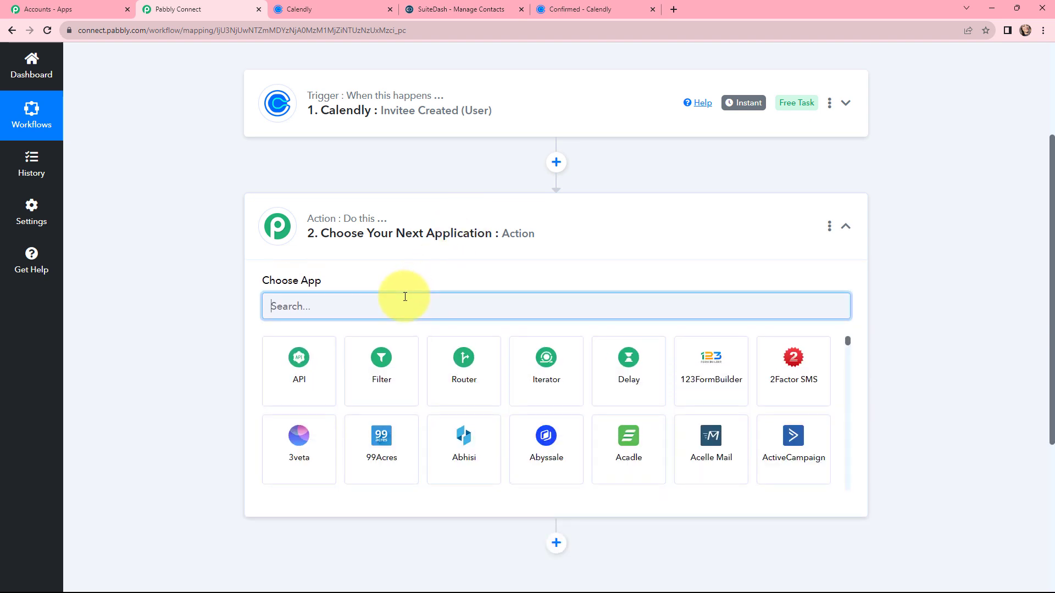
type("suite")
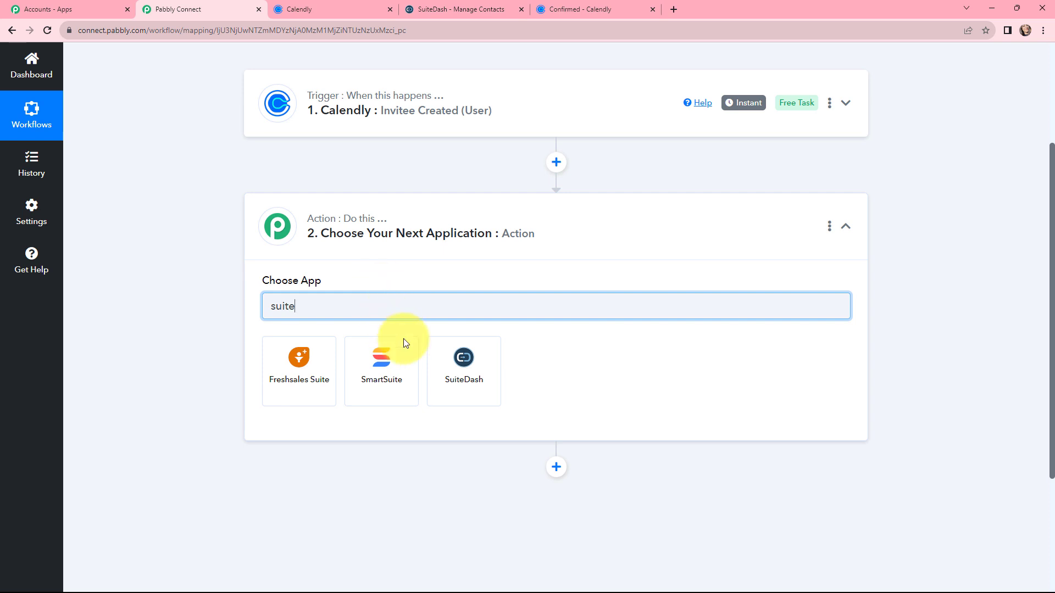
left_click(453, 368)
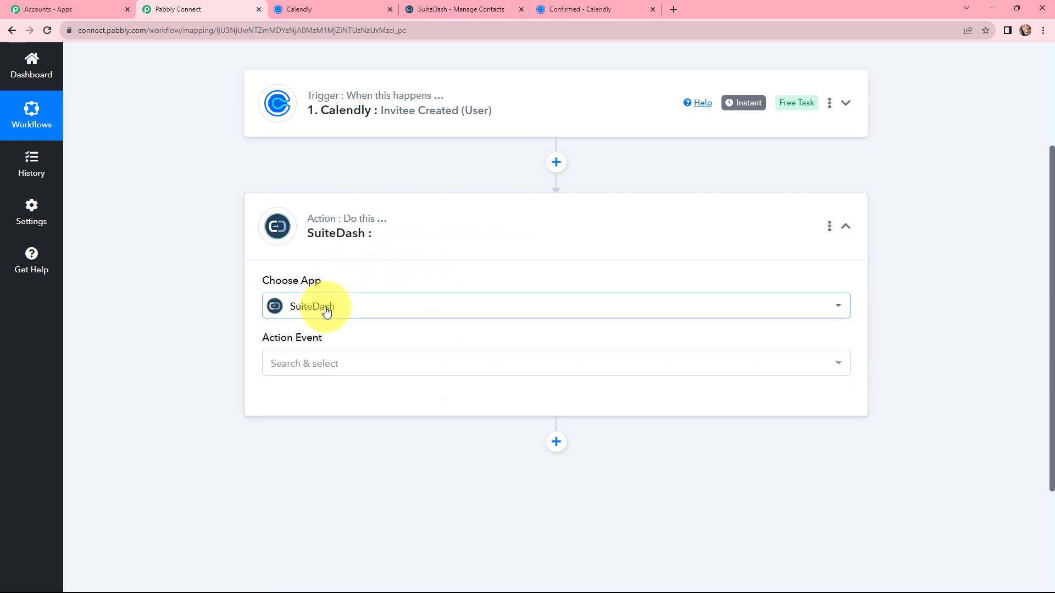
left_click(356, 364)
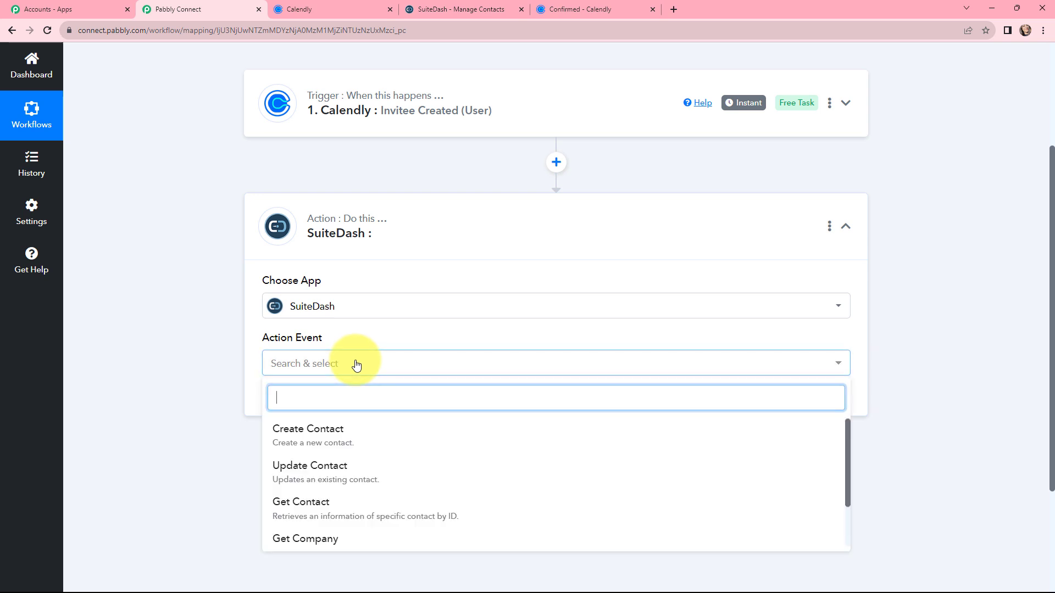
left_click(360, 435)
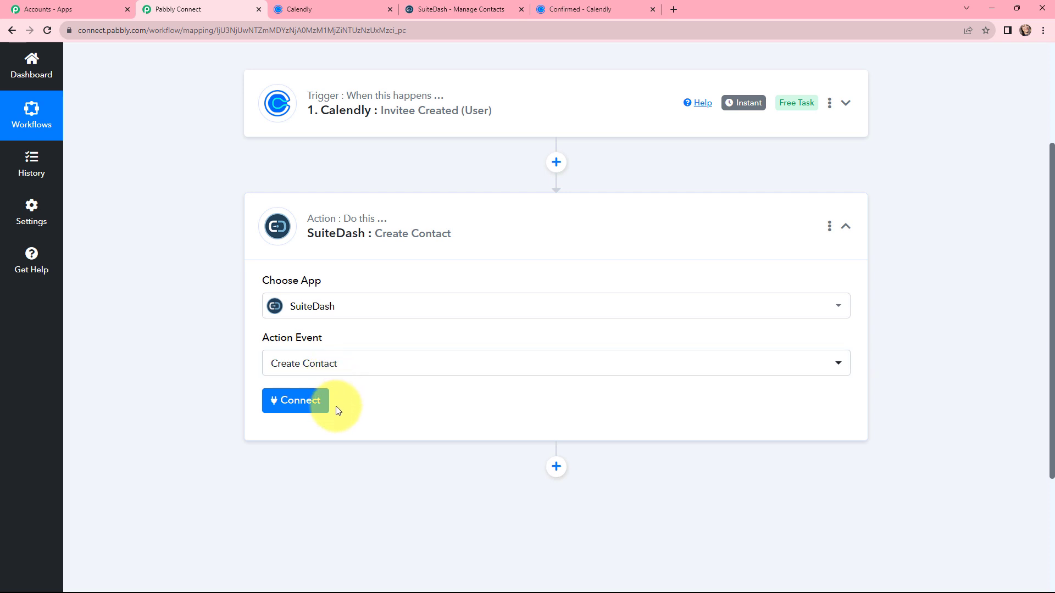
Start adding a new SuiteDash connection for the action and review the instructions for obtaining the Public-ID
left_click(302, 400)
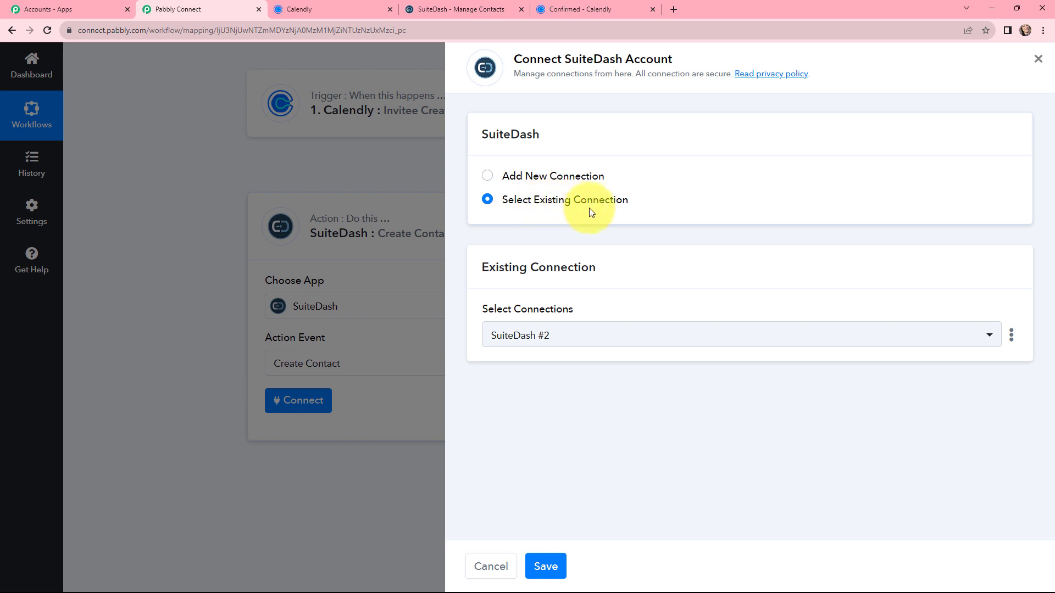
left_click(488, 179)
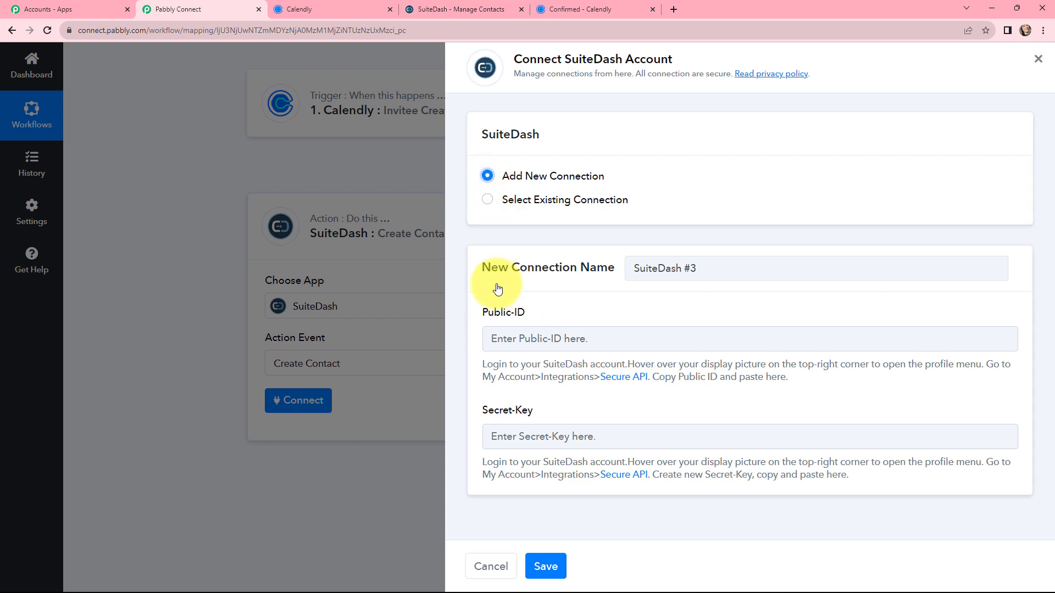
left_click_drag(483, 364, 803, 391)
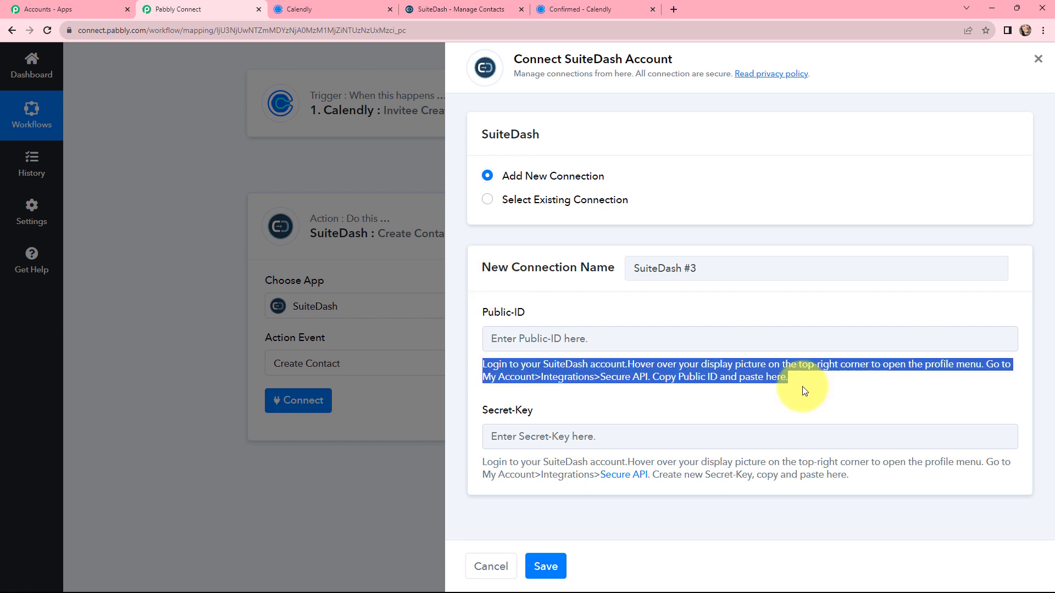
left_click(802, 386)
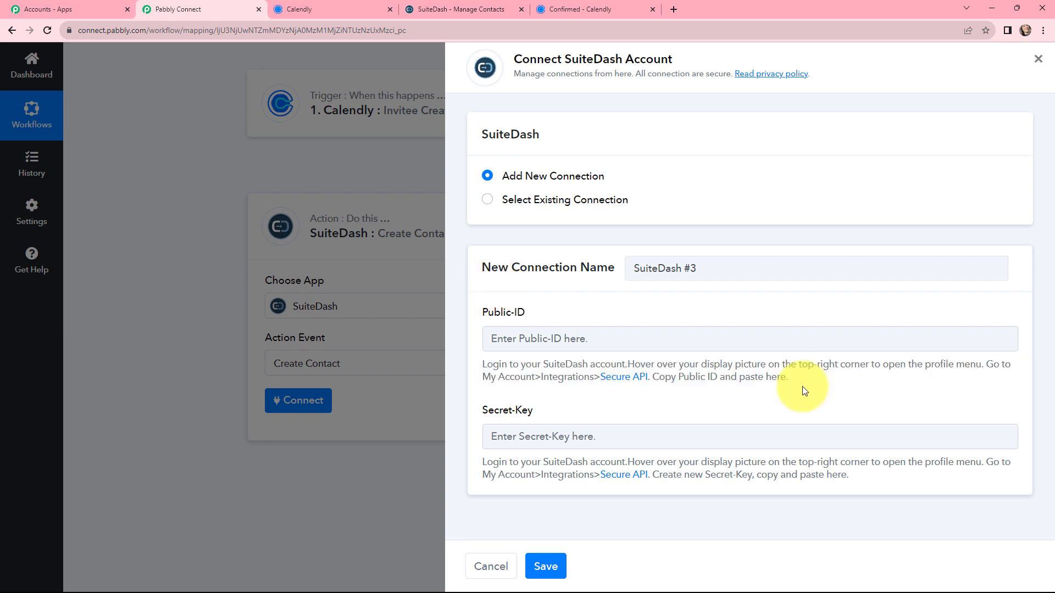
Switch to SuiteDash and open the Secure API credentials in the account's integrations
key("ctrl+4")
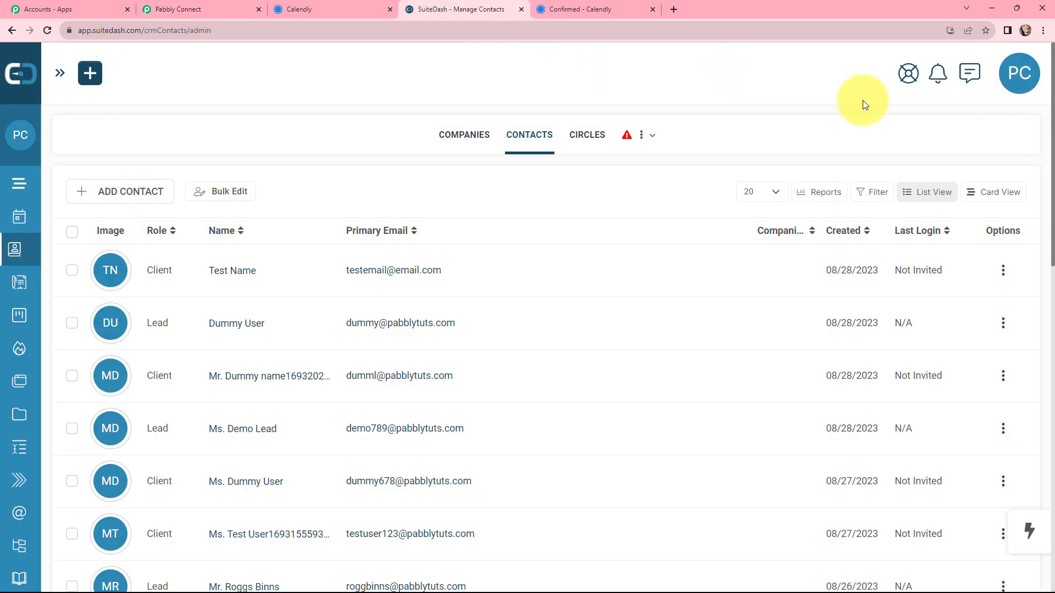
left_click(1014, 76)
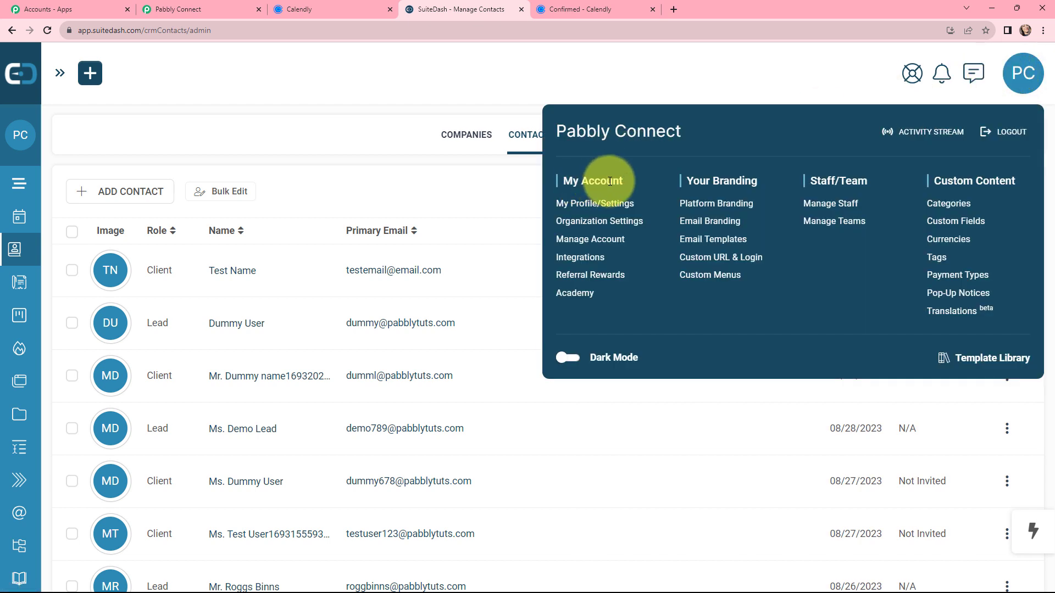
left_click(580, 257)
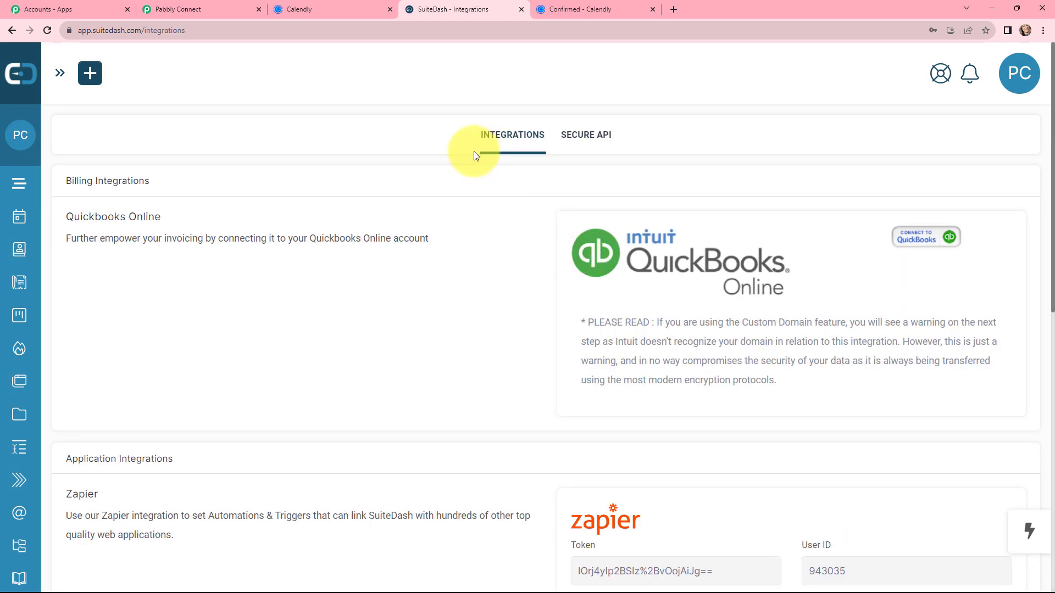
left_click(566, 136)
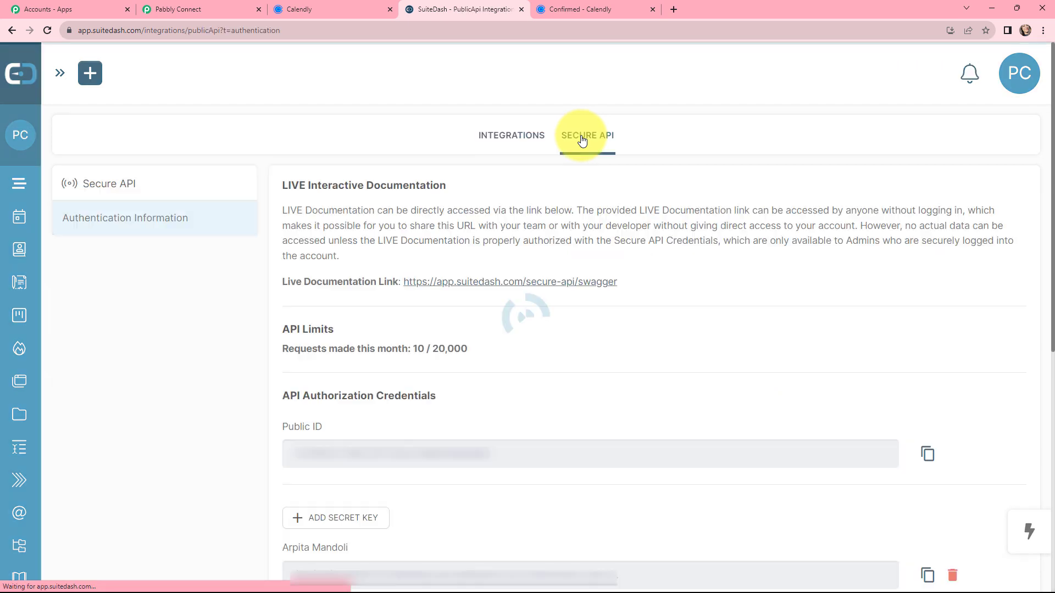
scroll(450, 269, "down", 3)
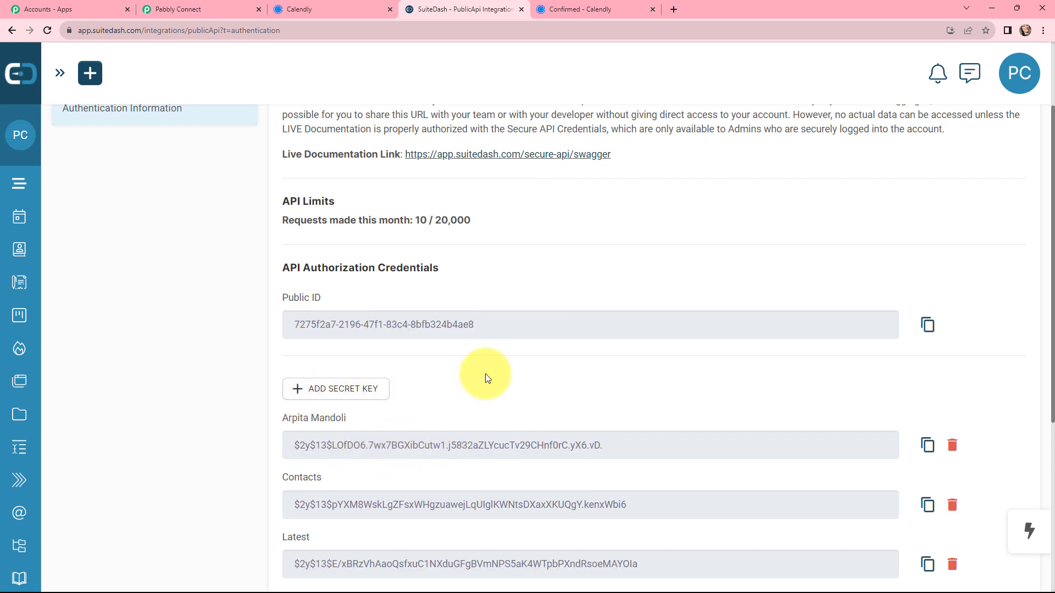
Copy the Public ID from SuiteDash and paste it into the Public-ID field of the new connection in Pabbly Connect
left_click(926, 326)
left_click(220, 6)
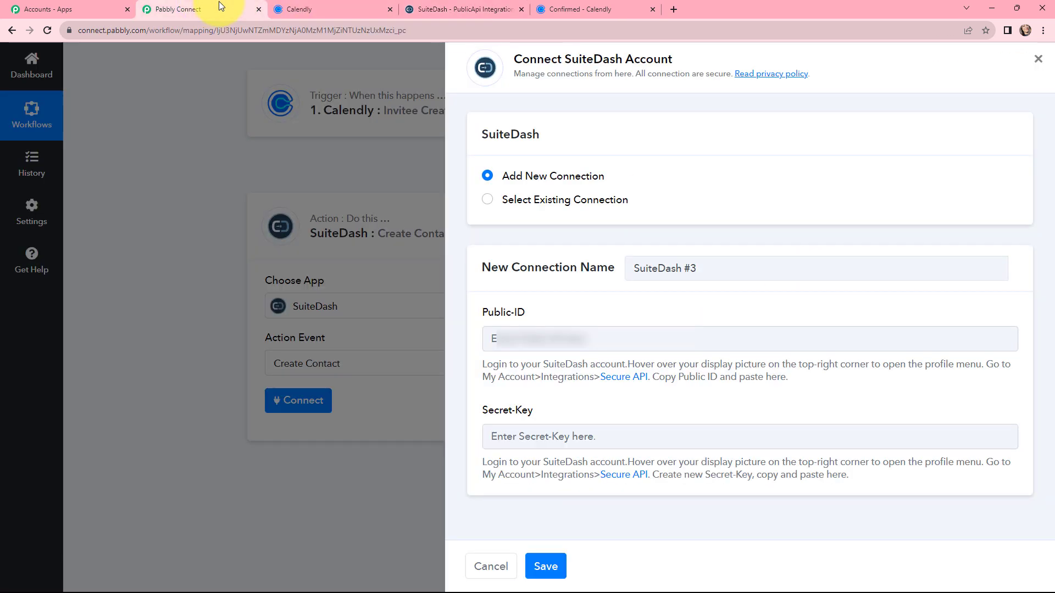
left_click(463, 336)
key("ctrl+v")
left_click(465, 9)
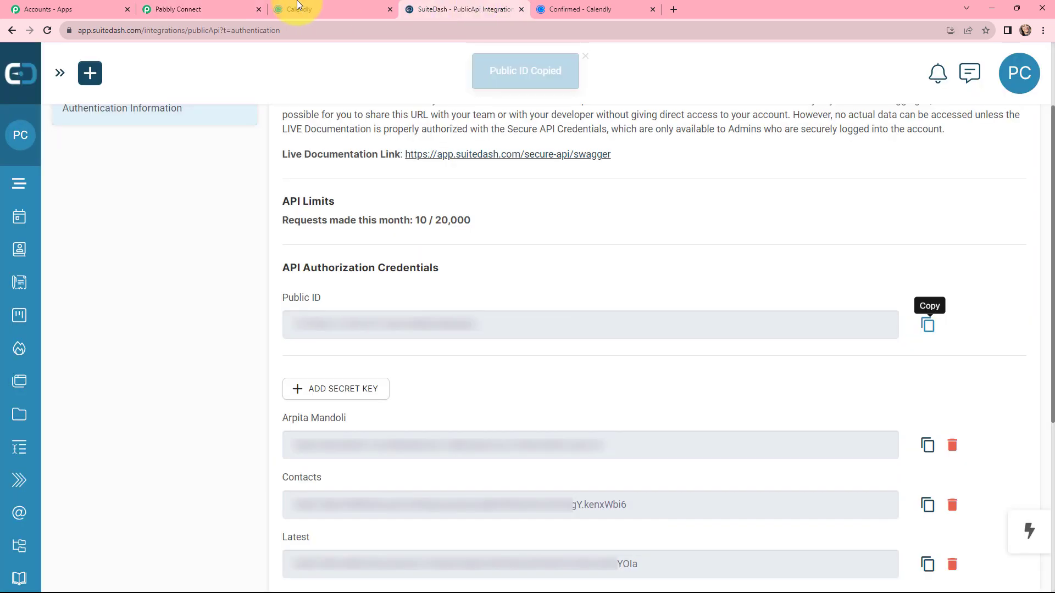
left_click(212, 7)
left_click(487, 434)
key("ctrl+v")
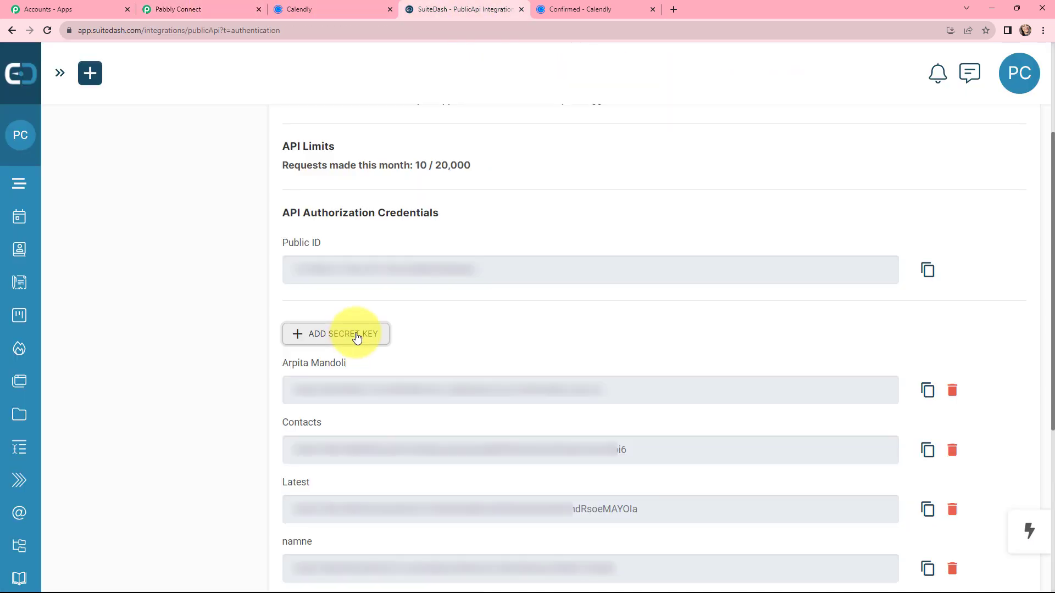
Add a secret key named "Current Key" in SuiteDash's API credentials and copy the new key
left_click(358, 335)
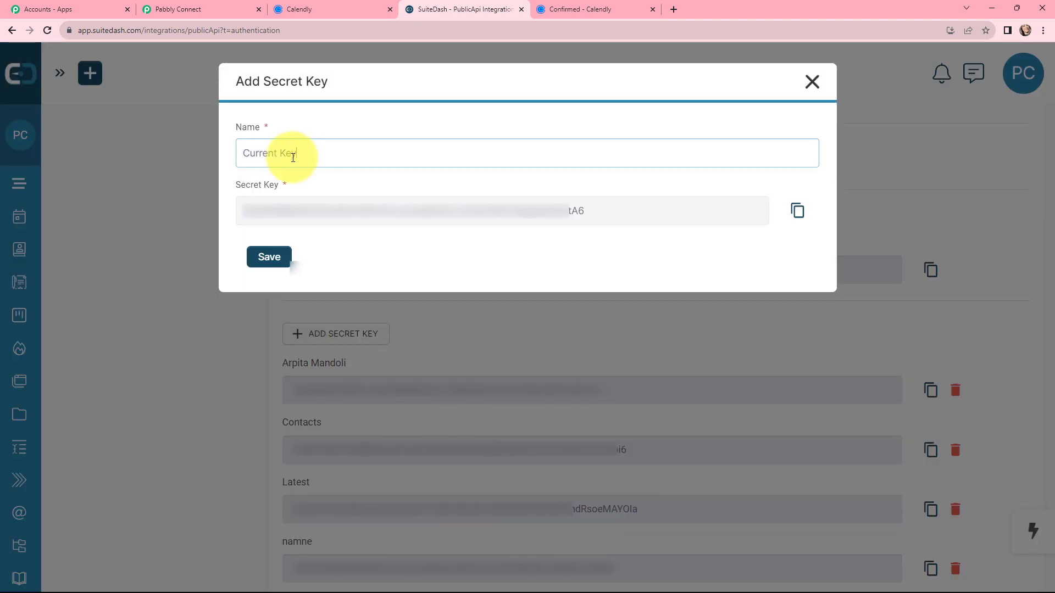
left_click(262, 257)
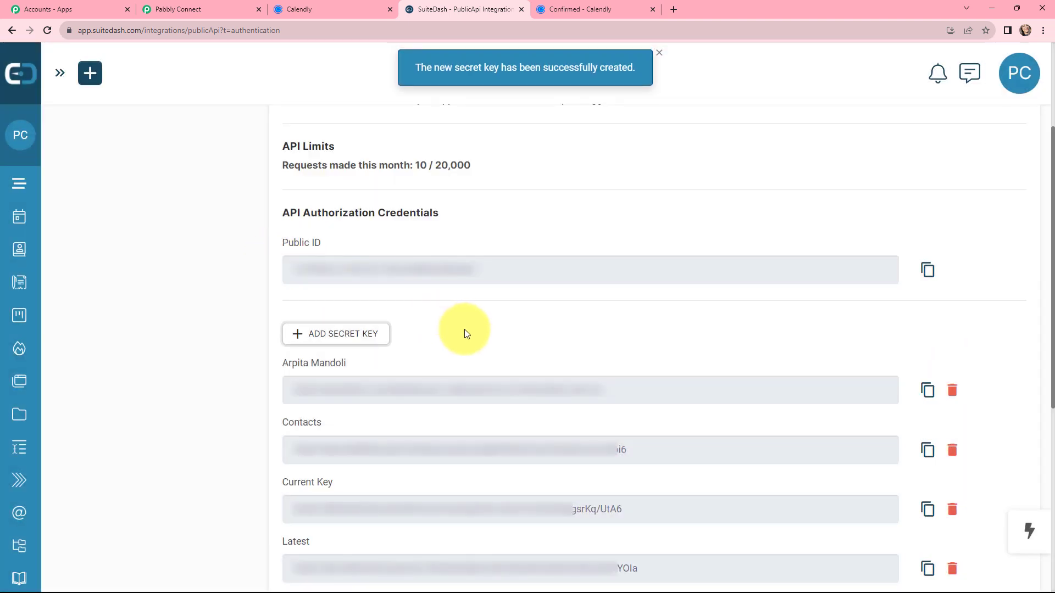
scroll(465, 333, "down", 3)
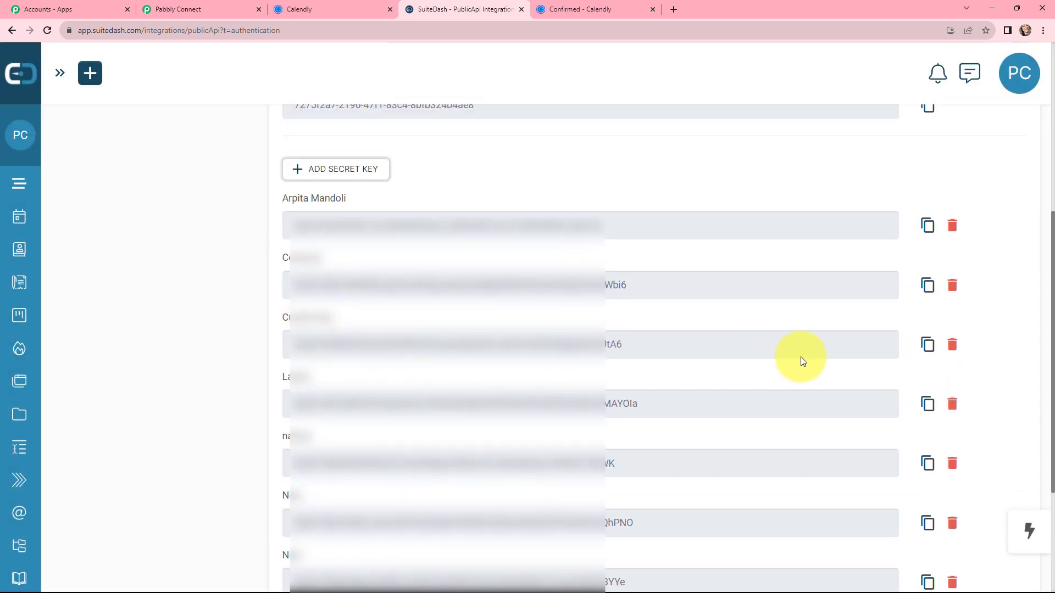
left_click(929, 345)
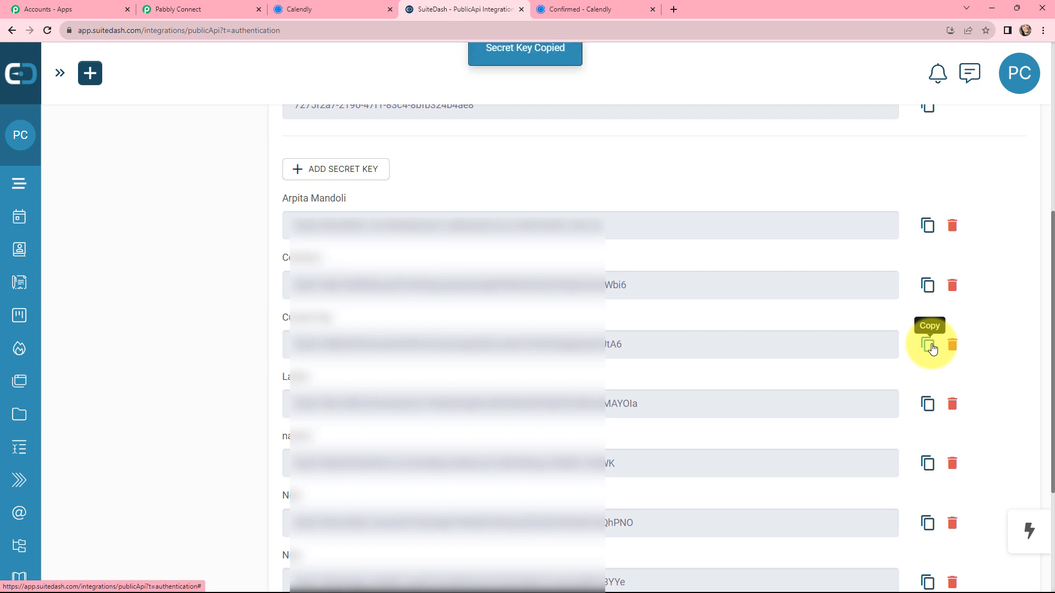
Switch to Pabbly Connect, paste the copied key into the Secret-Key field, and save the SuiteDash connection
left_click(168, 9)
left_click(551, 436)
key("ctrl+v")
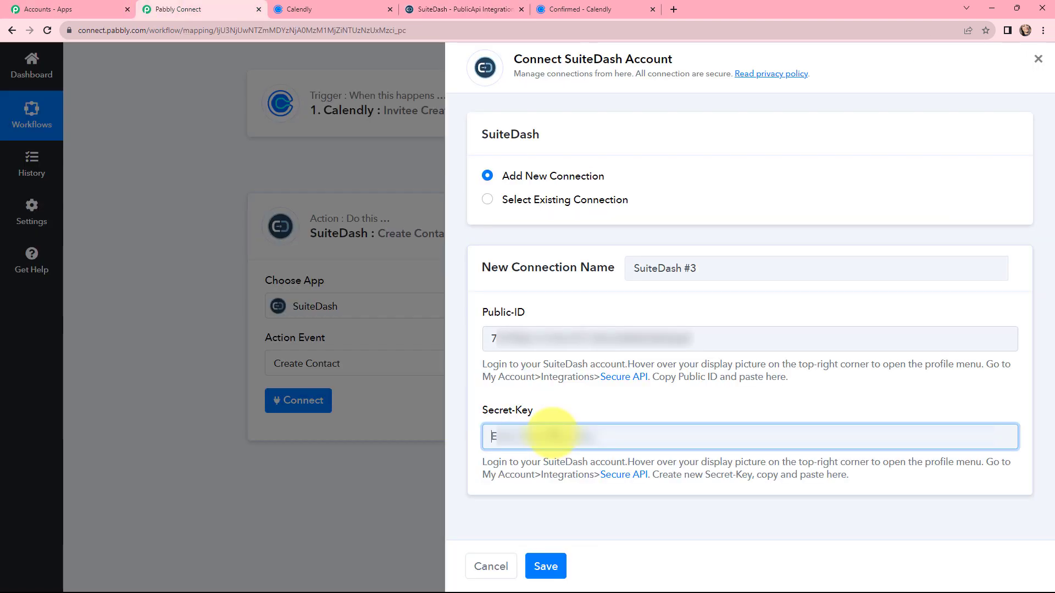
key("ctrl+a")
key("ctrl+v")
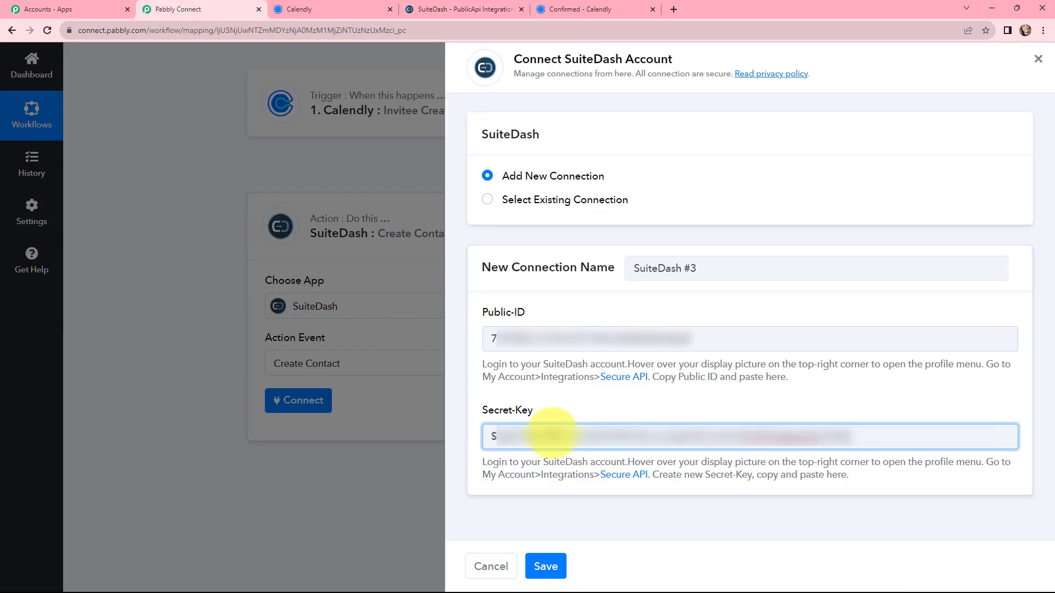
left_click(541, 566)
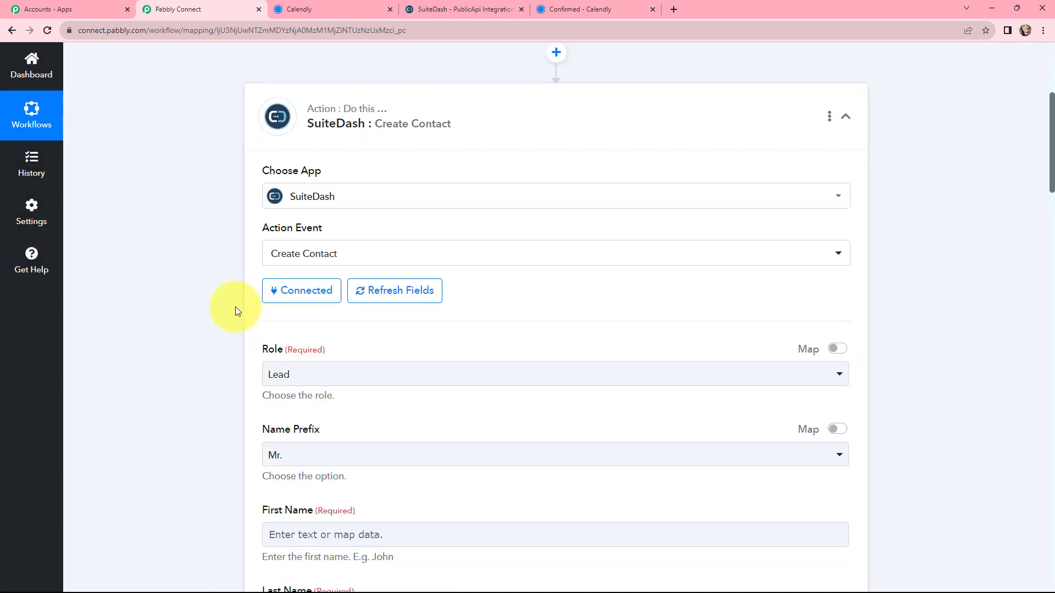
Choose Lead as the role for the SuiteDash Create Contact action
scroll(233, 305, "down", 1)
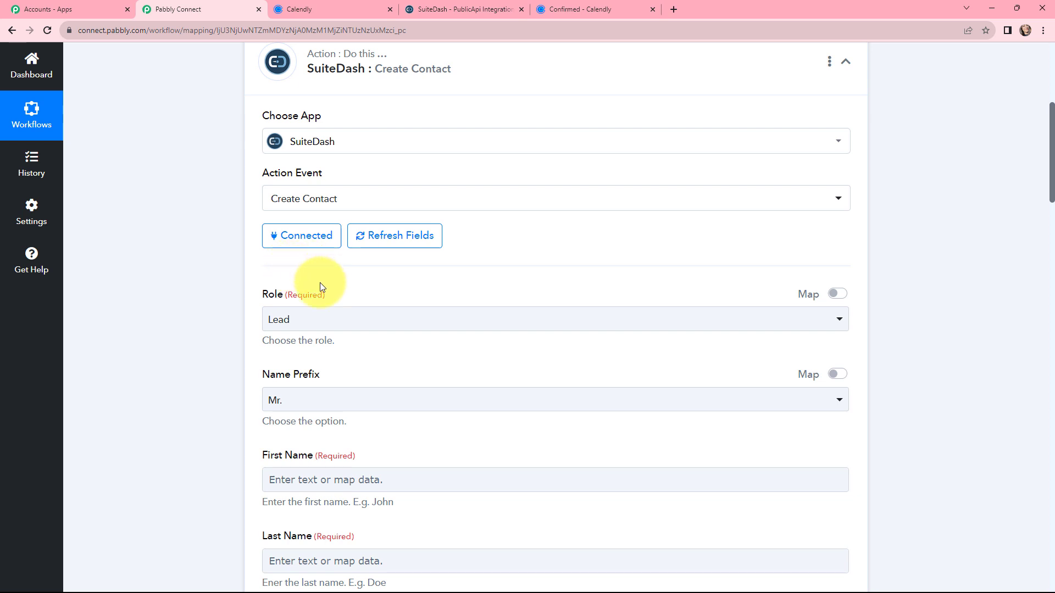
left_click(311, 323)
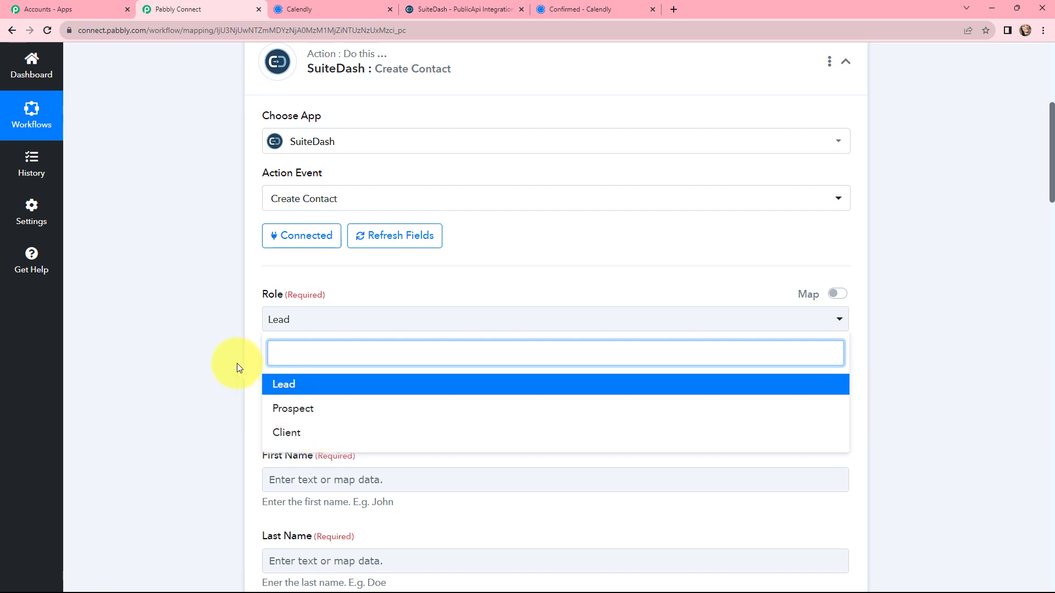
left_click(301, 382)
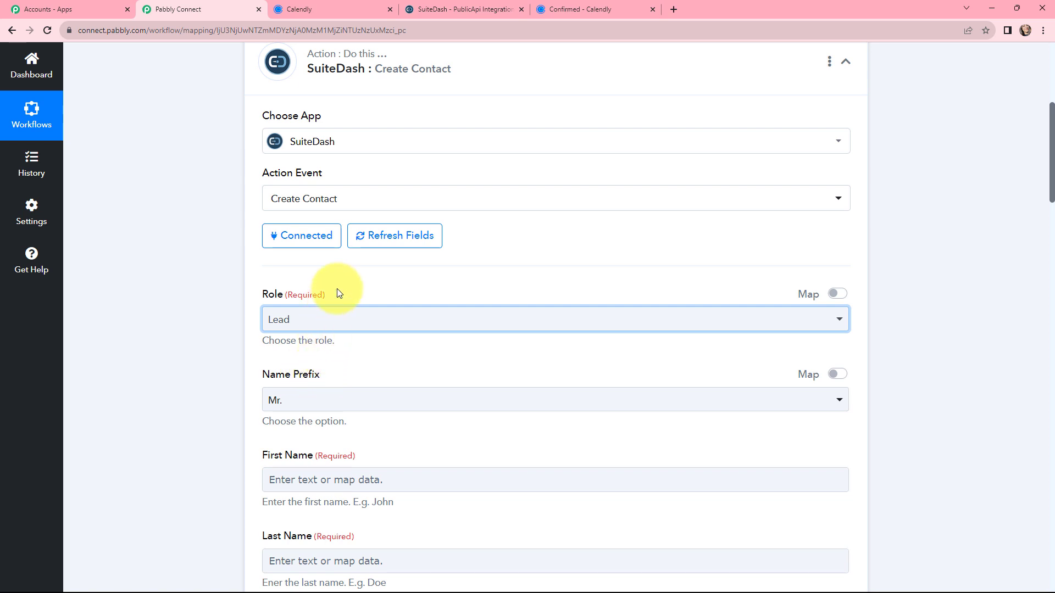
Enable mapping for the Name Prefix field and clear its value so the prefix stays empty
scroll(278, 291, "down", 2)
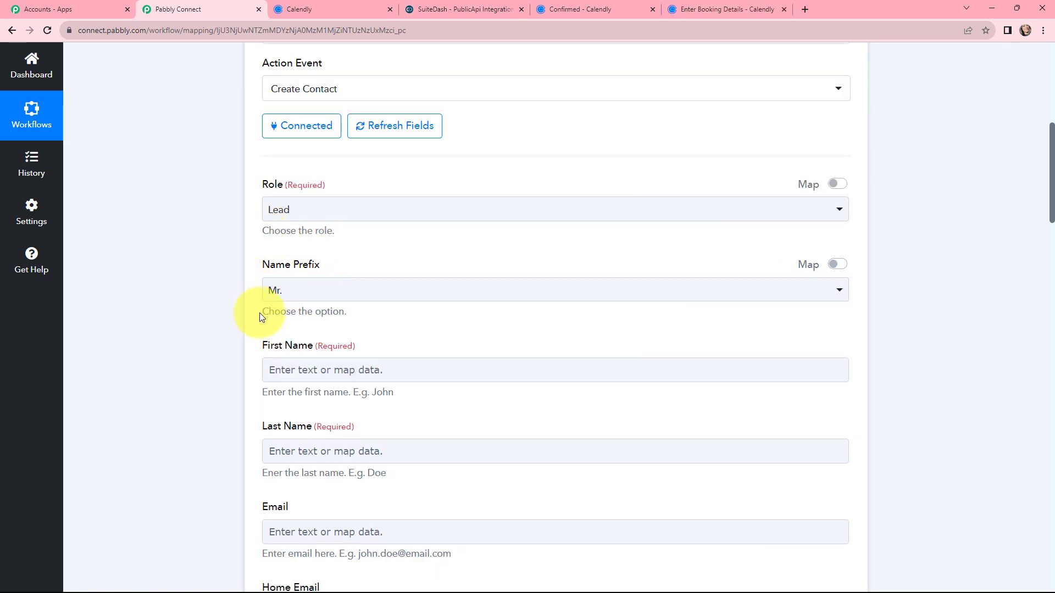
left_click(305, 293)
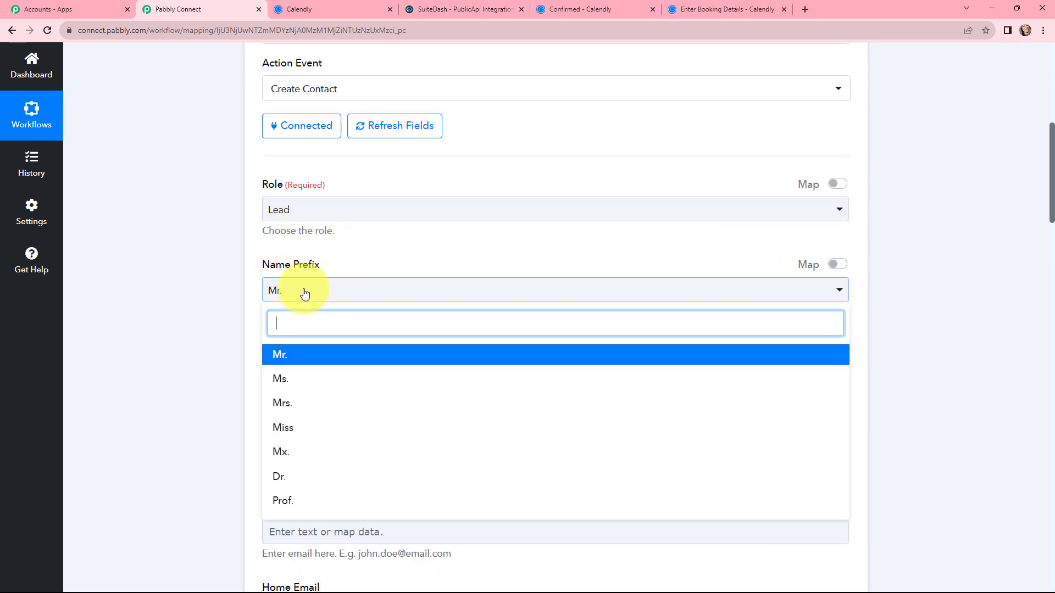
left_click(342, 263)
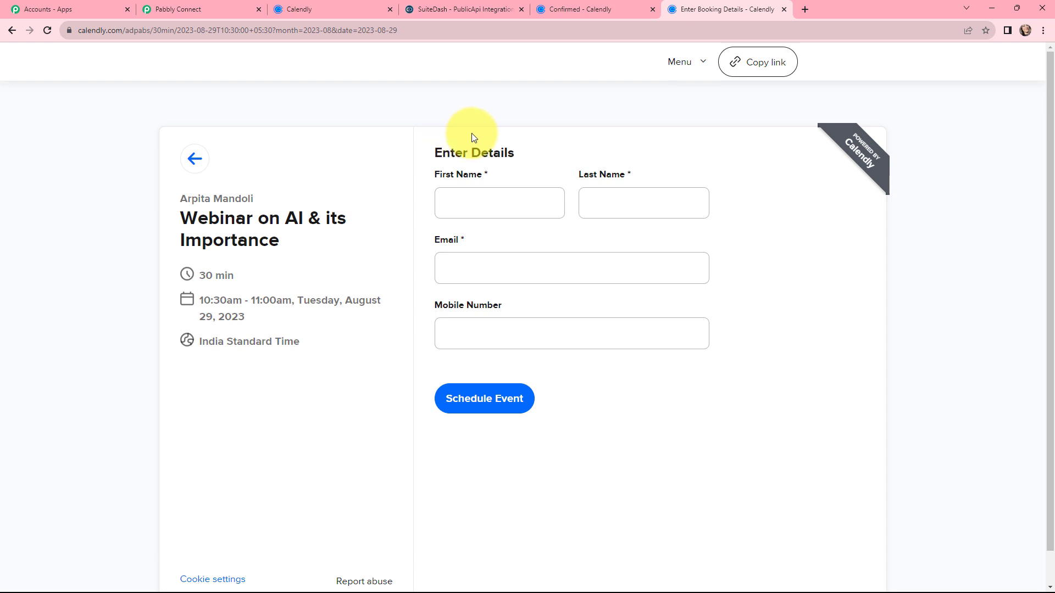
left_click(193, 9)
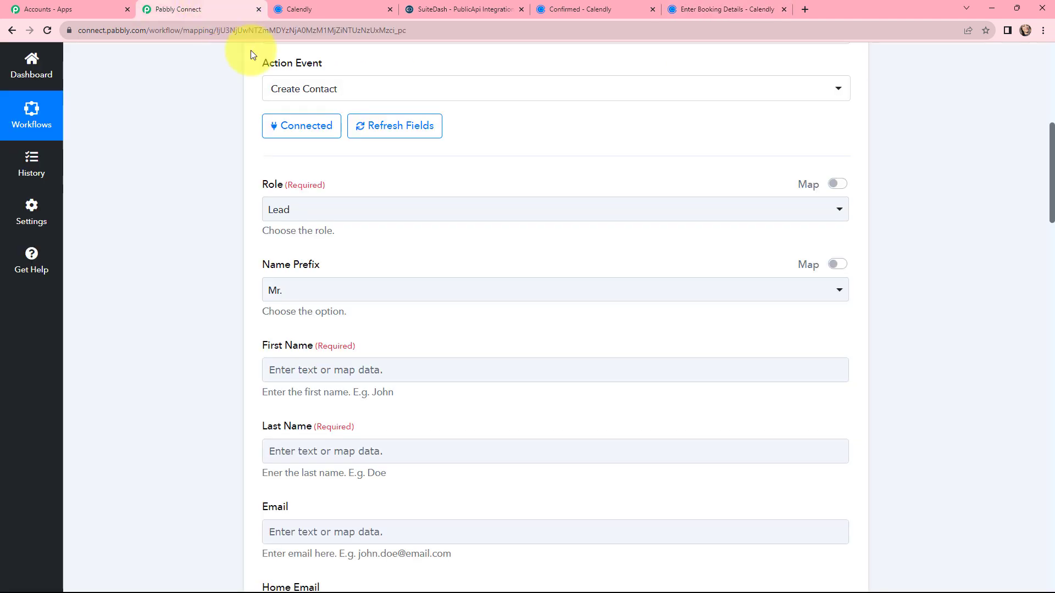
left_click(838, 264)
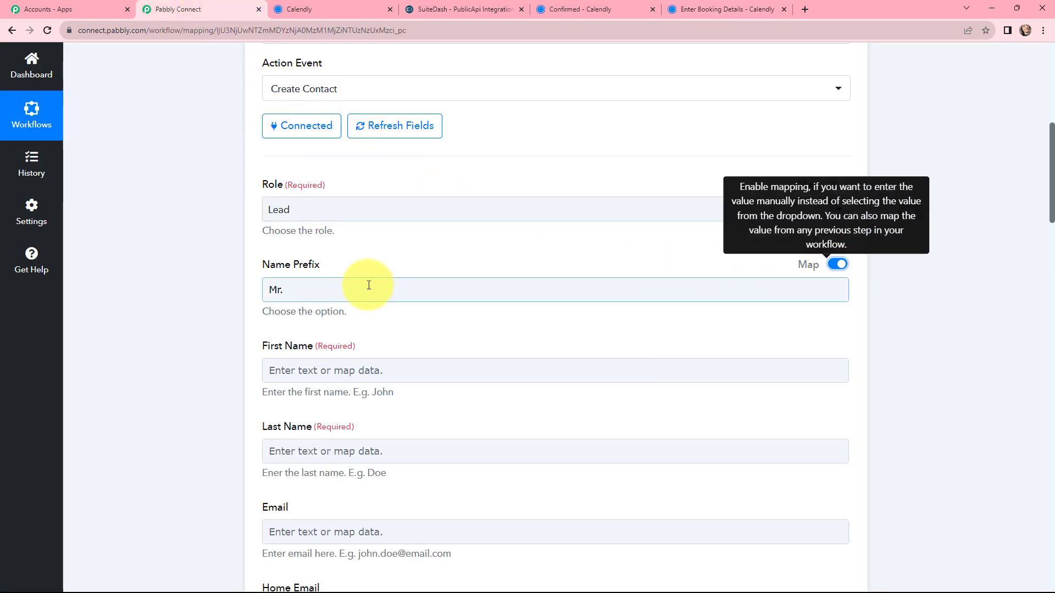
left_click(365, 289)
left_click_drag(283, 290, 269, 290)
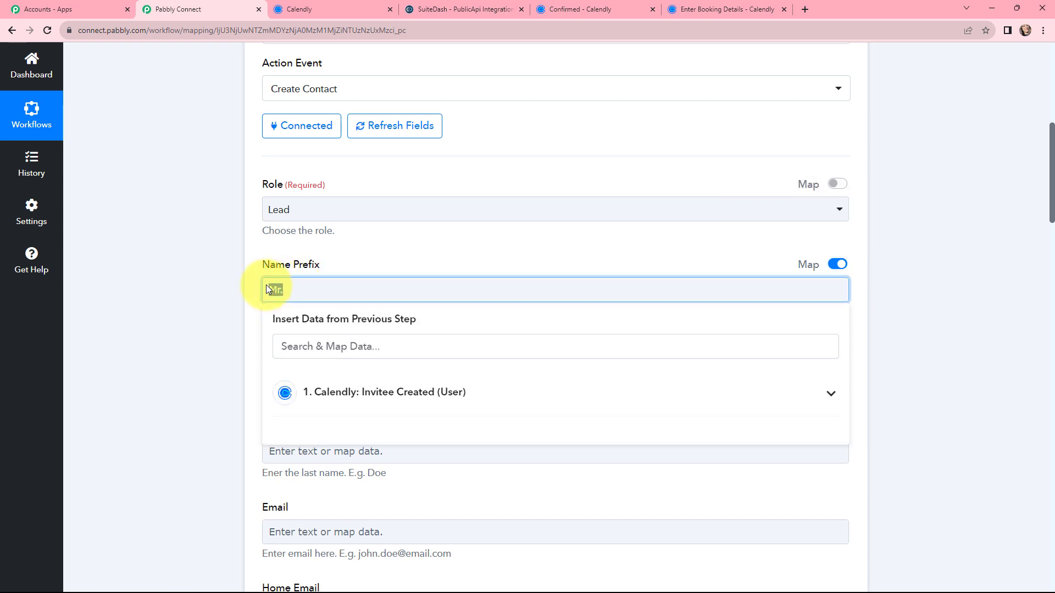
key("BackSpace")
left_click(346, 254)
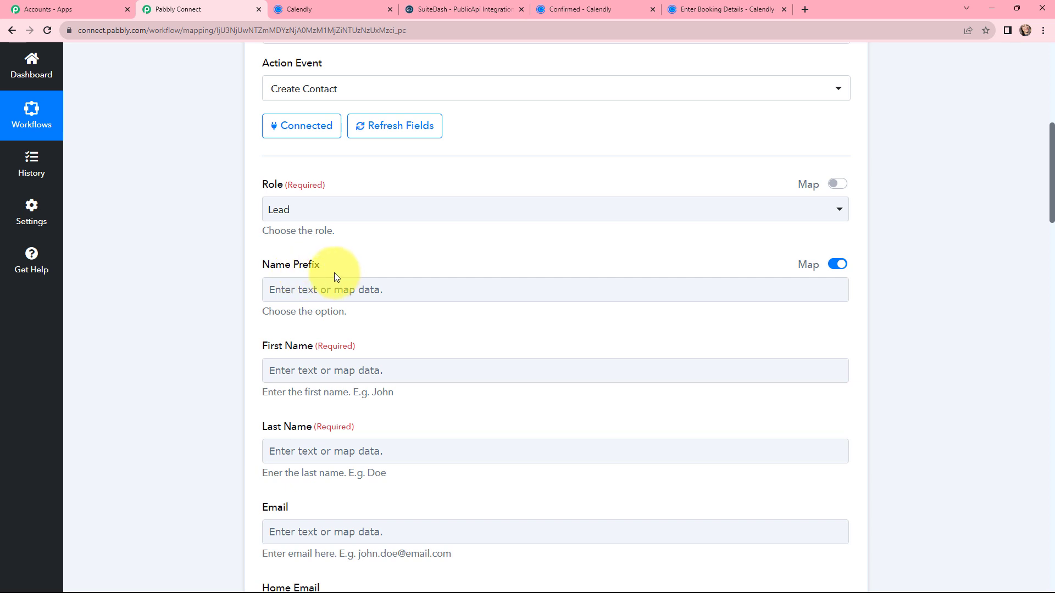
Map the First Name field to Res3 Resource First Name from the Calendly Invitee Created step
scroll(307, 300, "down", 2)
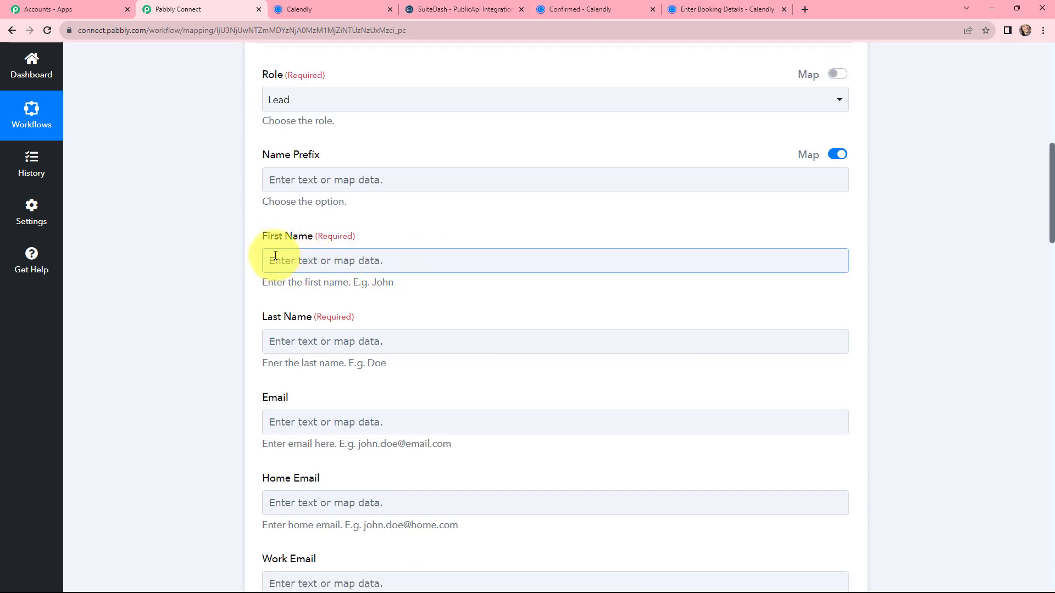
scroll(265, 239, "down", 1)
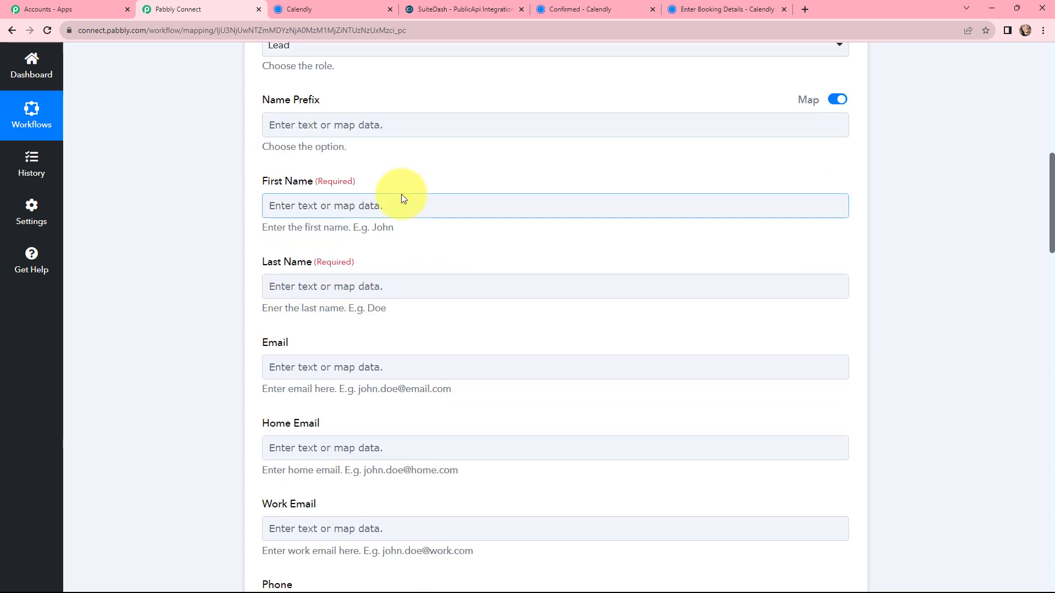
left_click(376, 207)
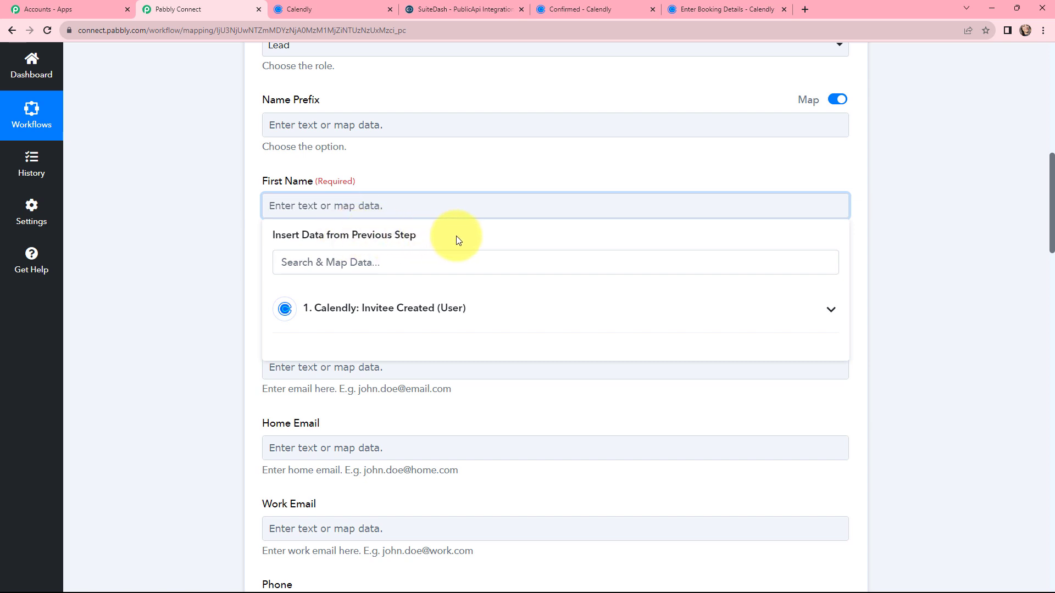
scroll(456, 236, "down", 1)
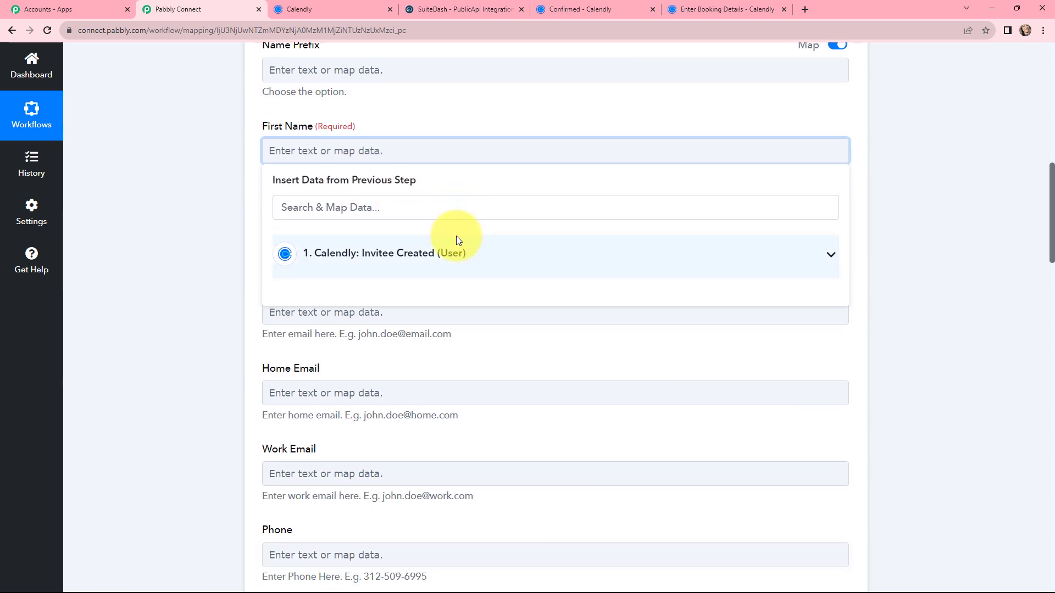
left_click(334, 263)
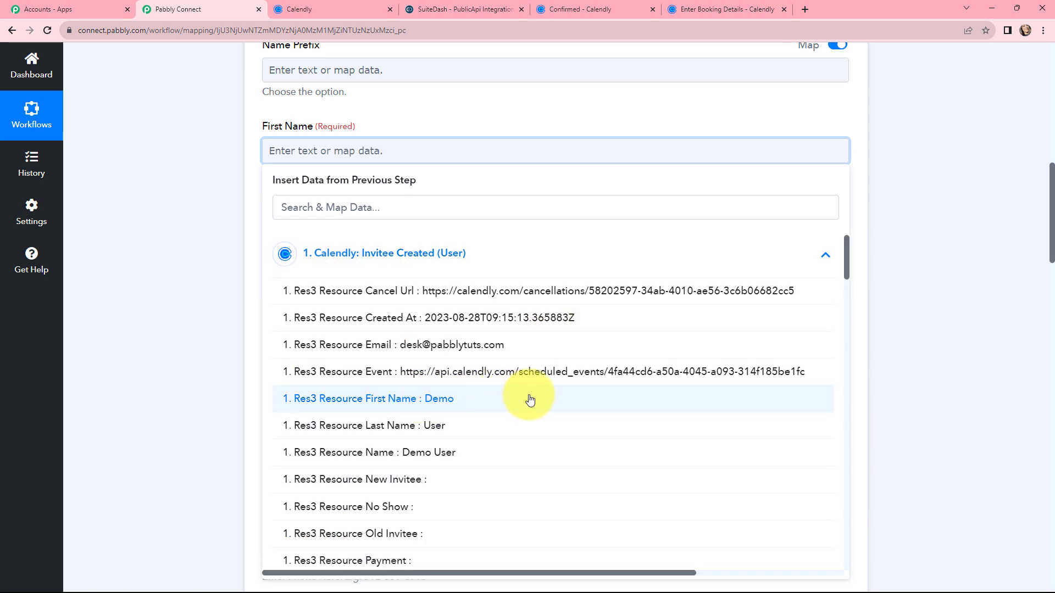
left_click(468, 403)
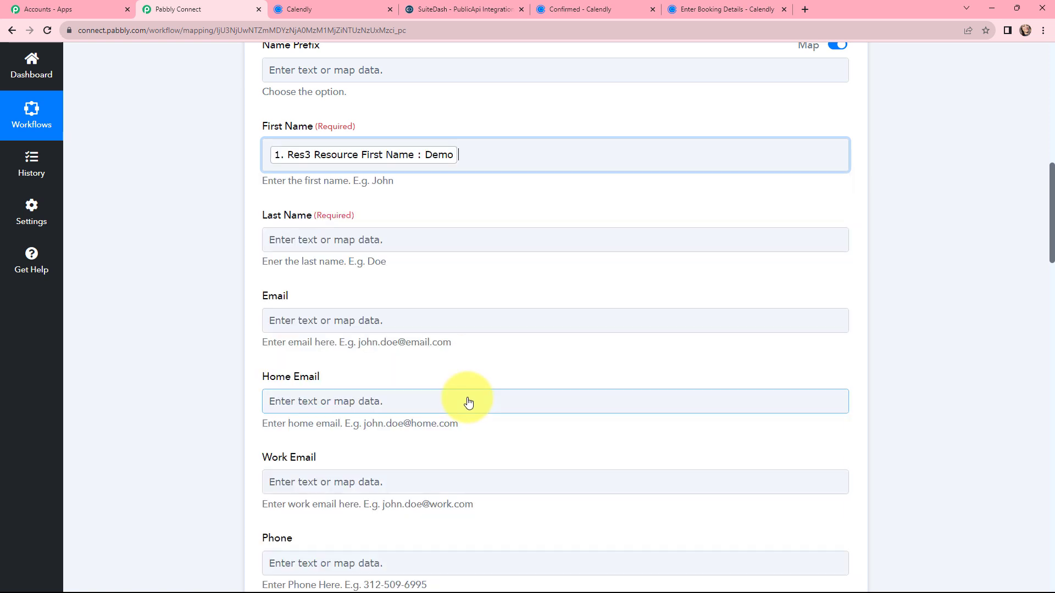
left_click(470, 116)
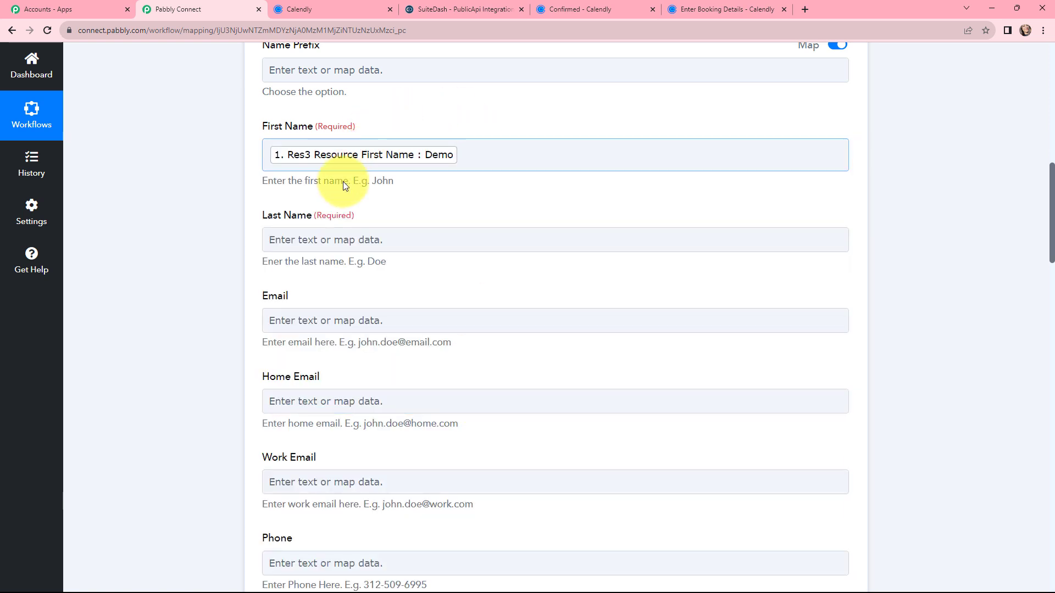
Map the Last Name field to Res3 Resource Last Name from the Calendly step
left_click(265, 238)
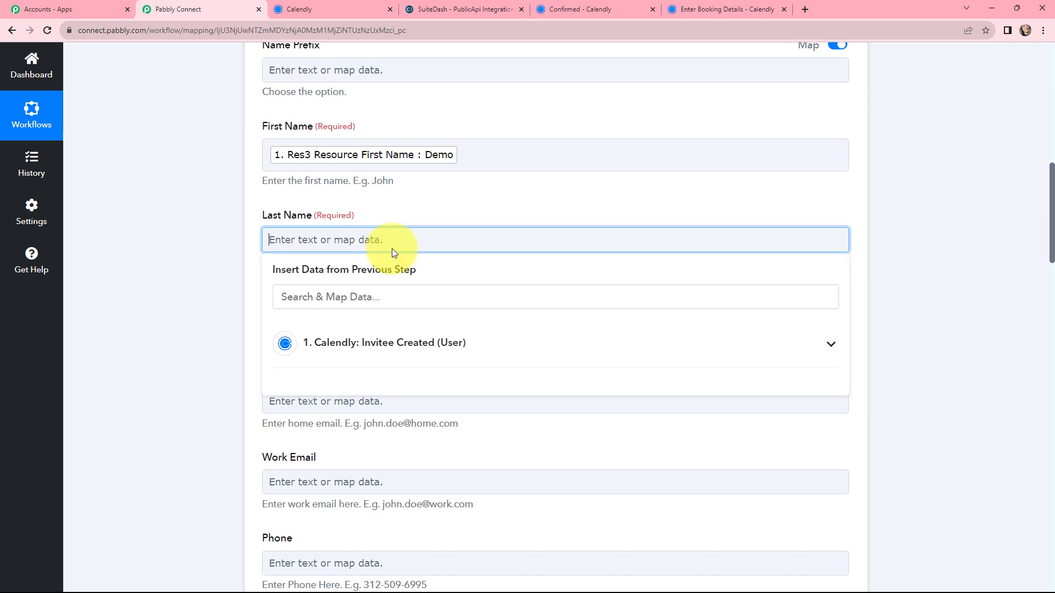
left_click(407, 344)
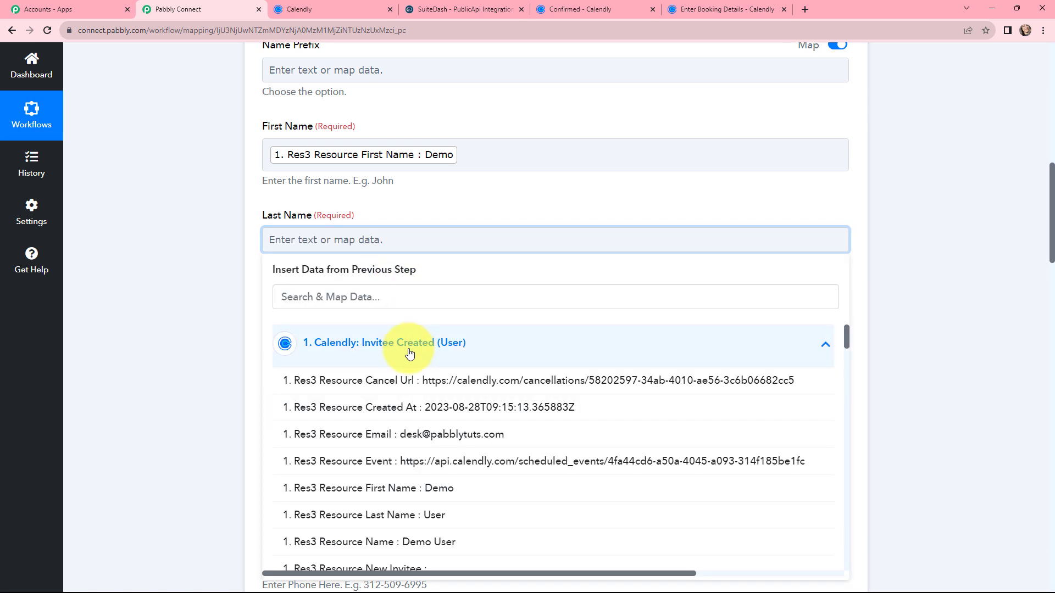
left_click(424, 515)
left_click(407, 213)
Map Email to Res3 Resource Email and Phone to Res3 Resource Questions And Answers 0 Answer from the Calendly step
scroll(417, 230, "down", 1)
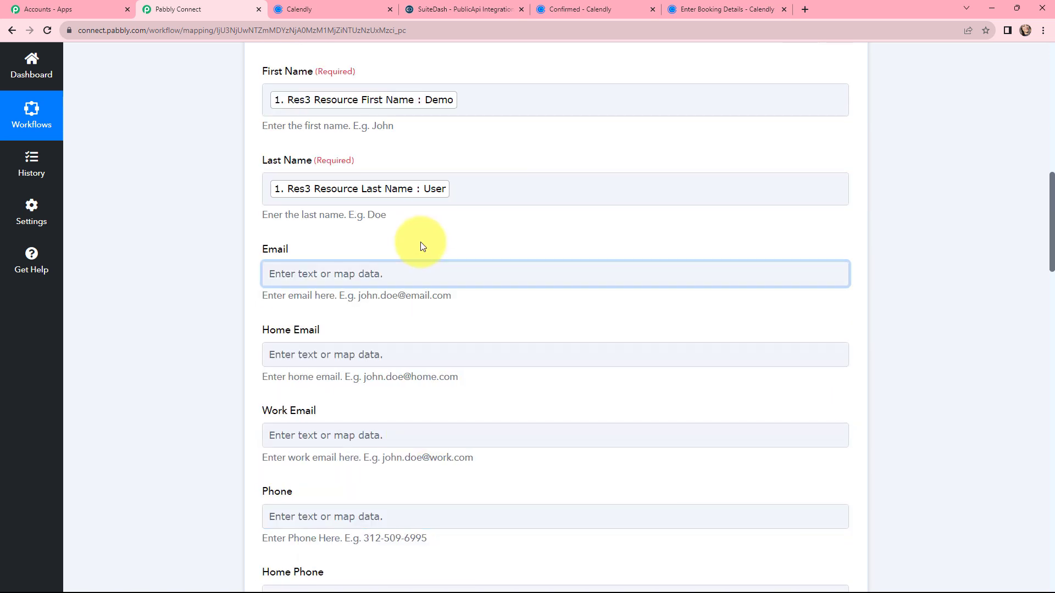
left_click(375, 273)
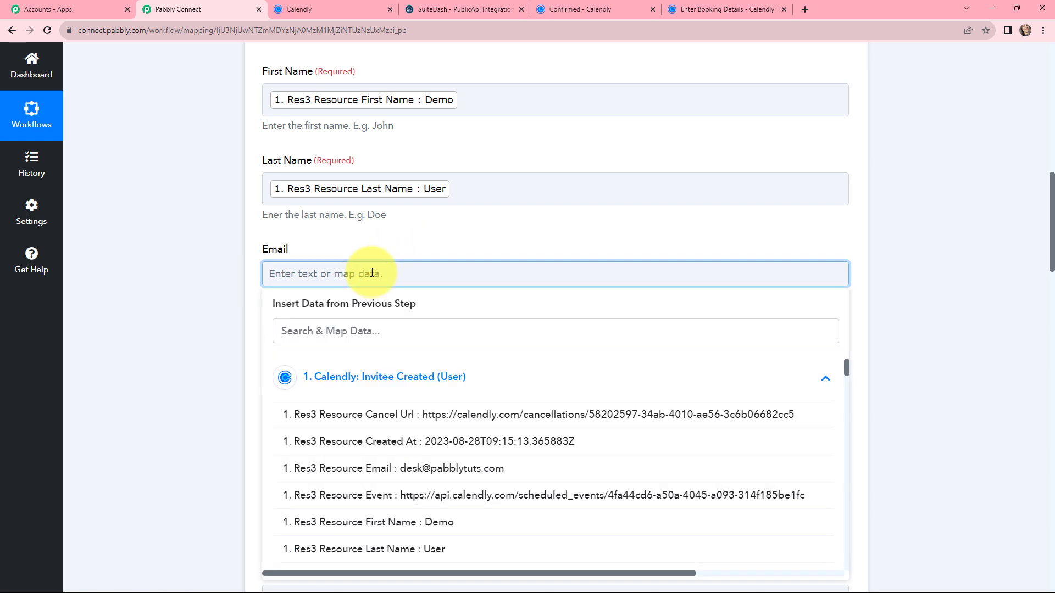
left_click(414, 468)
scroll(271, 130, "down", 4)
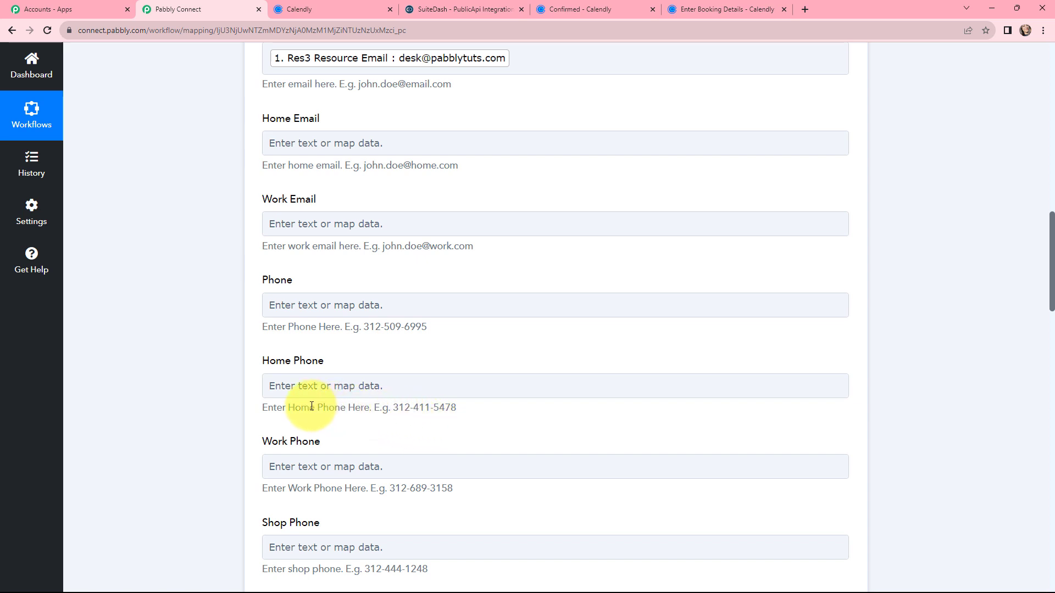
left_click(299, 305)
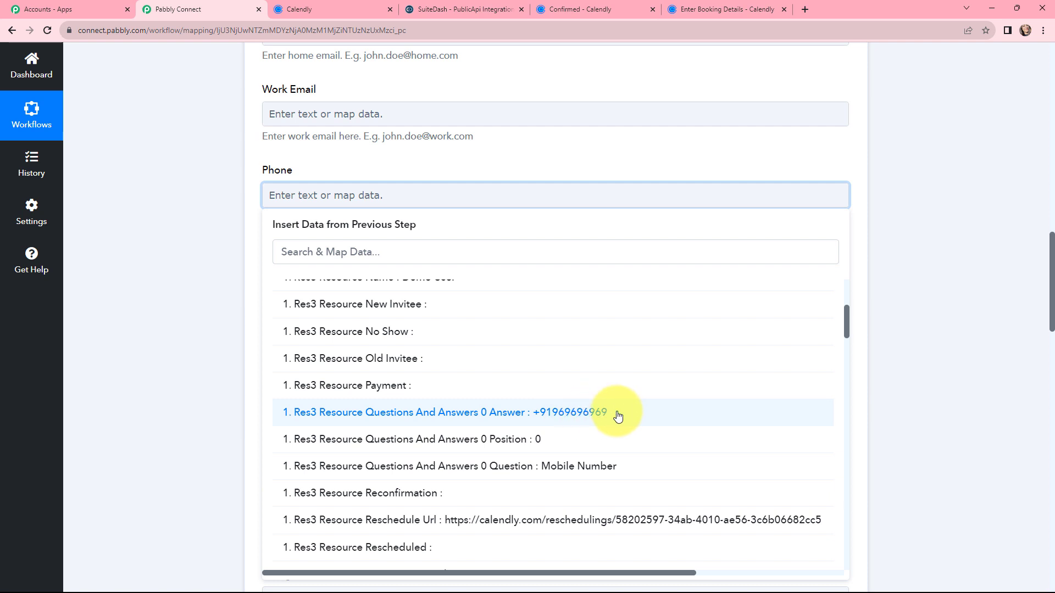
left_click(617, 417)
Save the Create Contact action with a test request, leaving the remaining fields empty, and review the received response
scroll(495, 249, "down", 5)
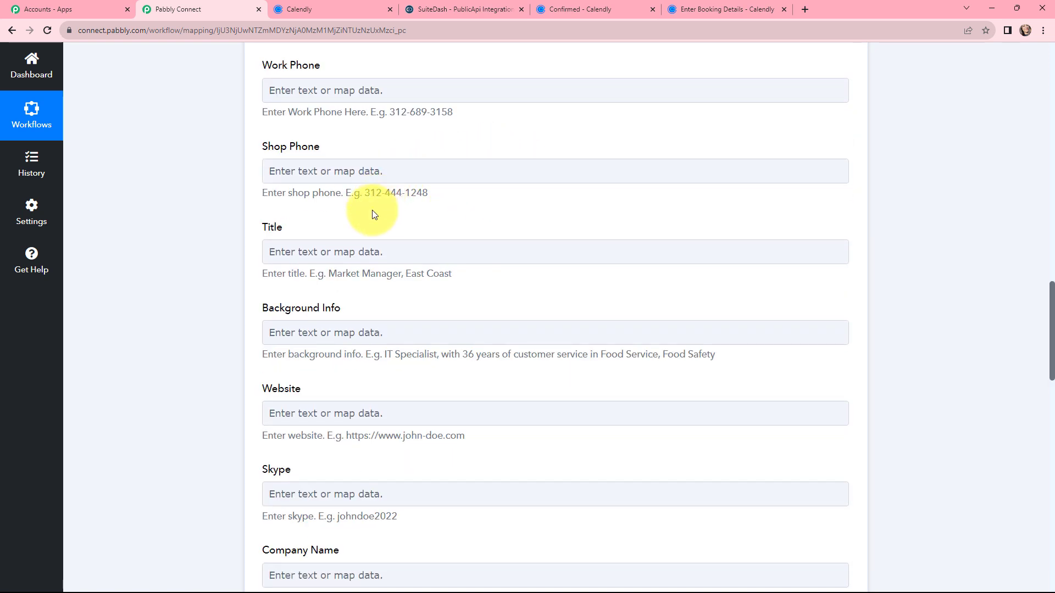
scroll(373, 217, "down", 10)
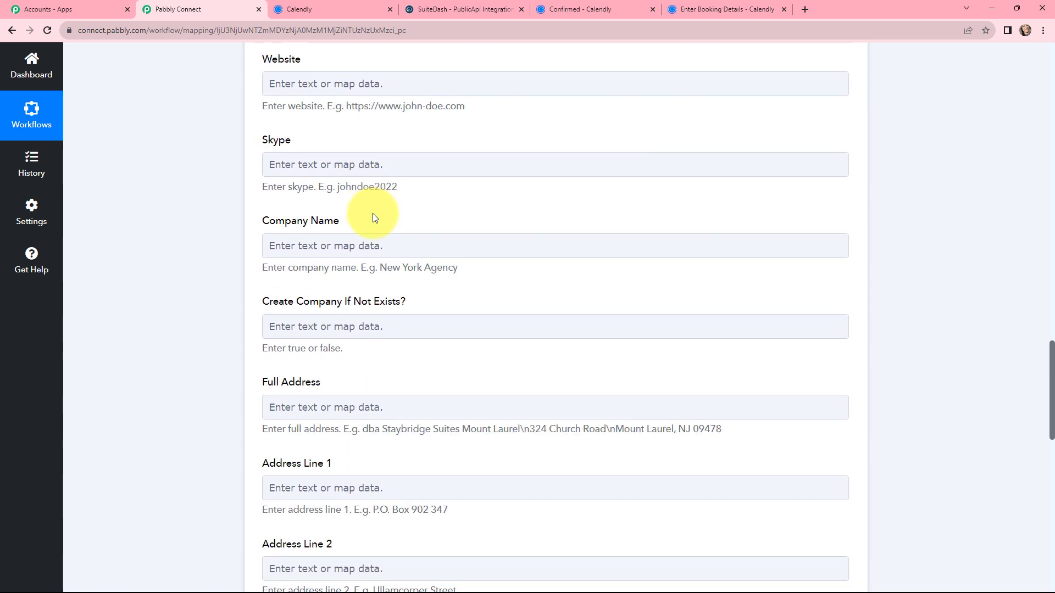
scroll(372, 213, "down", 9)
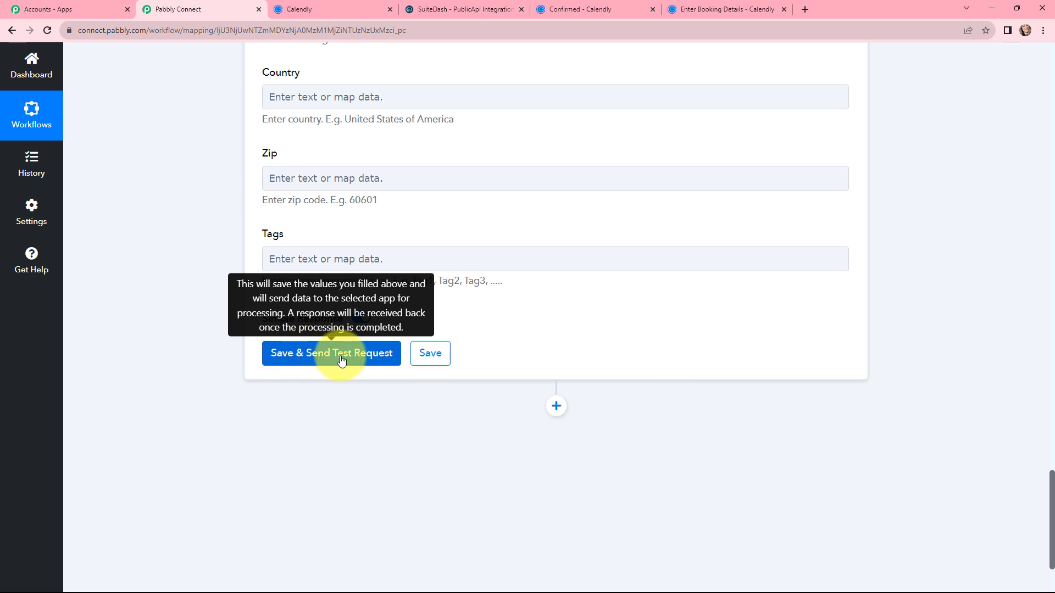
left_click(309, 356)
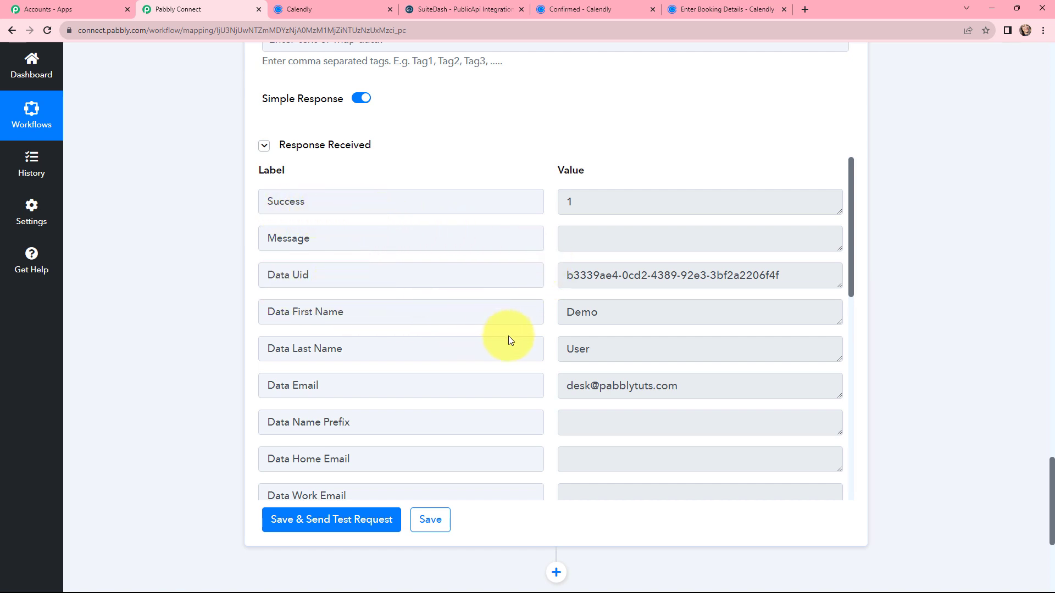
scroll(552, 337, "down", 3)
scroll(542, 351, "down", 1)
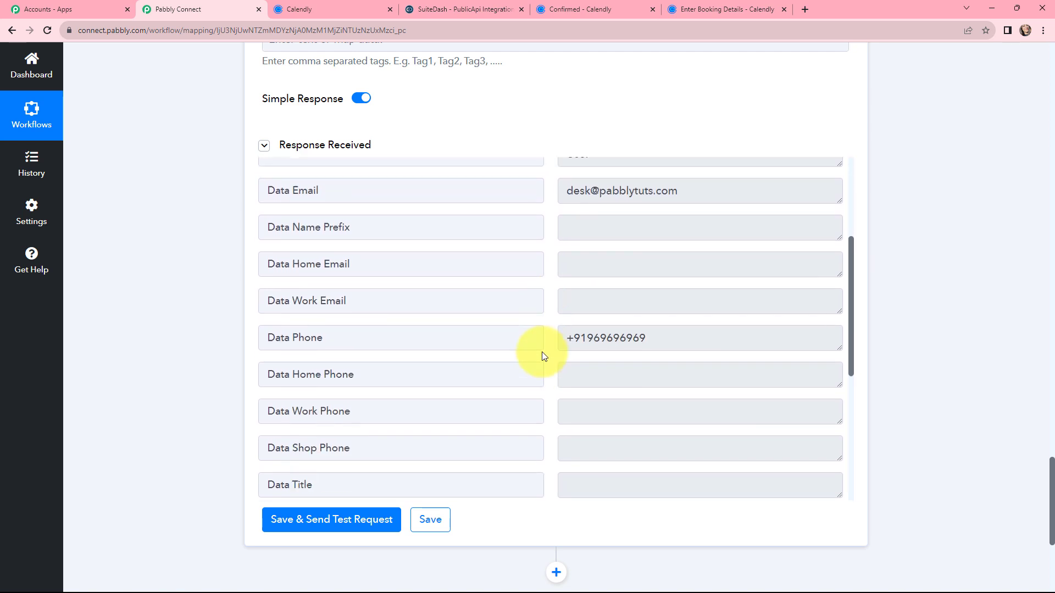
scroll(542, 355, "down", 2)
scroll(538, 330, "up", 3)
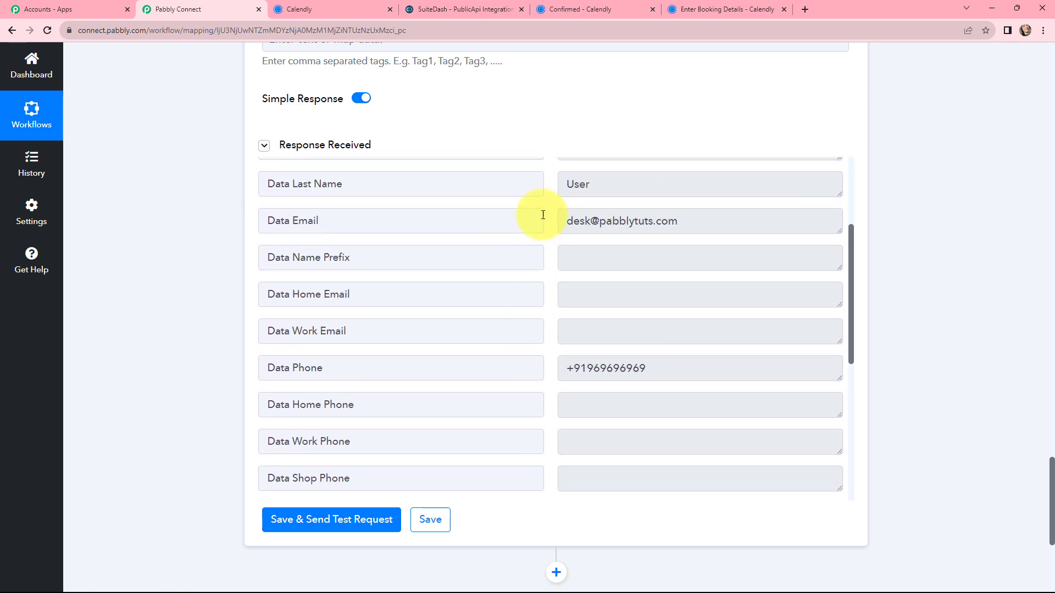
Switch to SuiteDash and open the contact created by the test request from the CRM contacts list
left_click(487, 4)
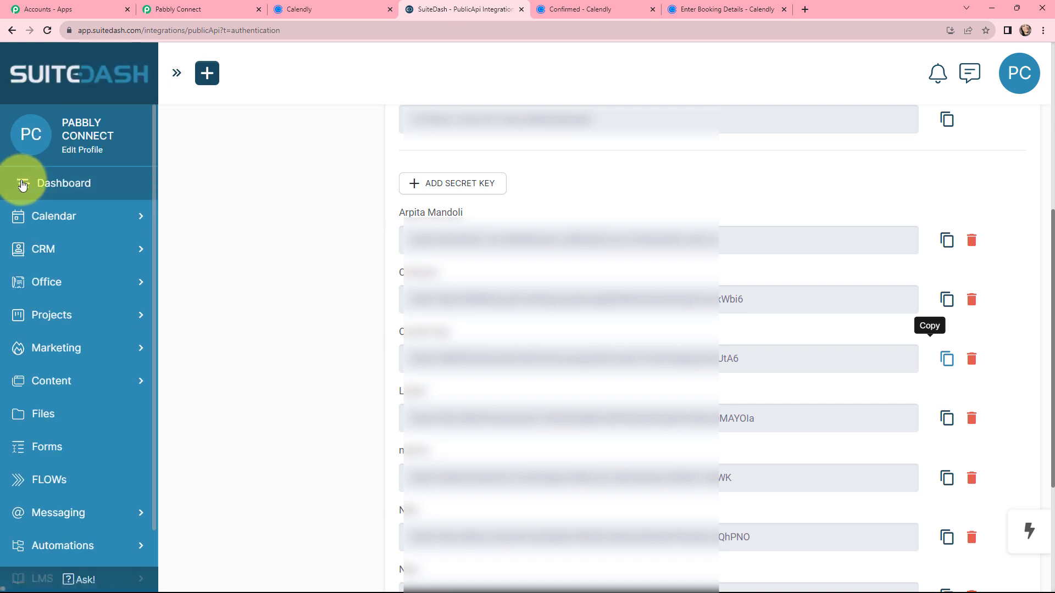
left_click(65, 256)
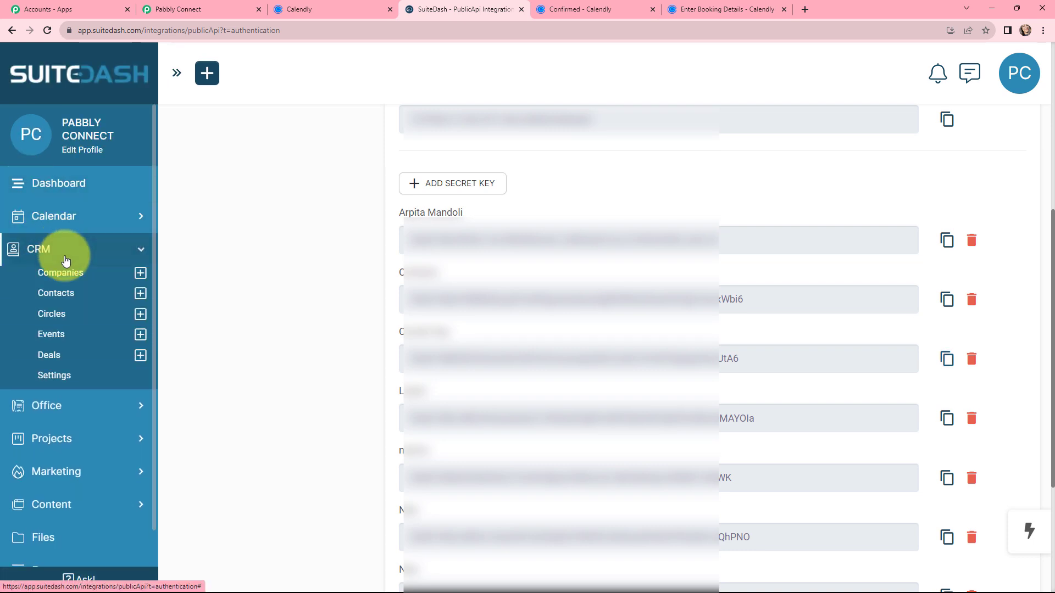
left_click(55, 293)
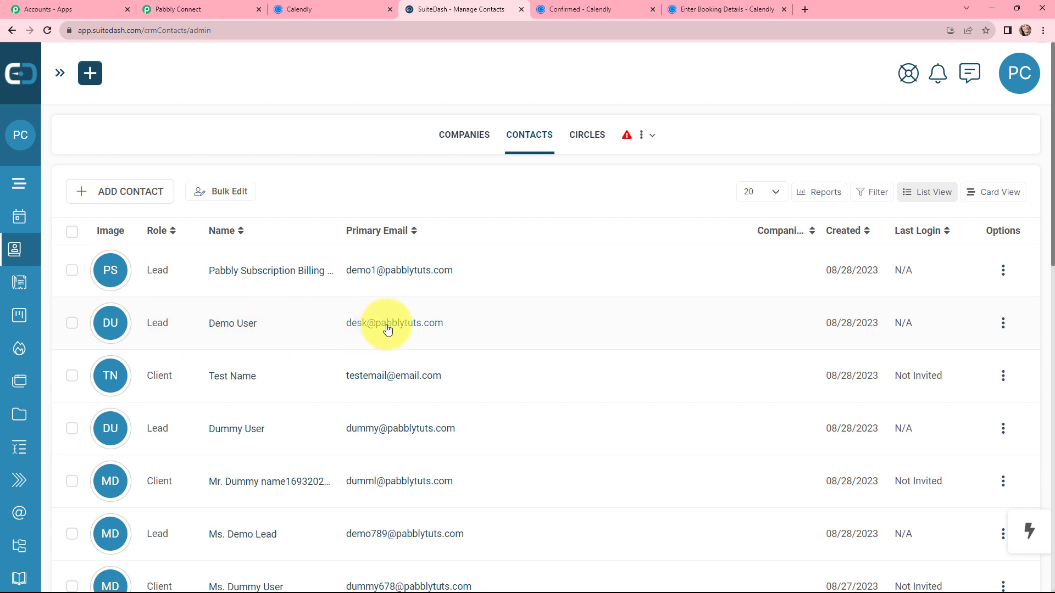
left_click(108, 326)
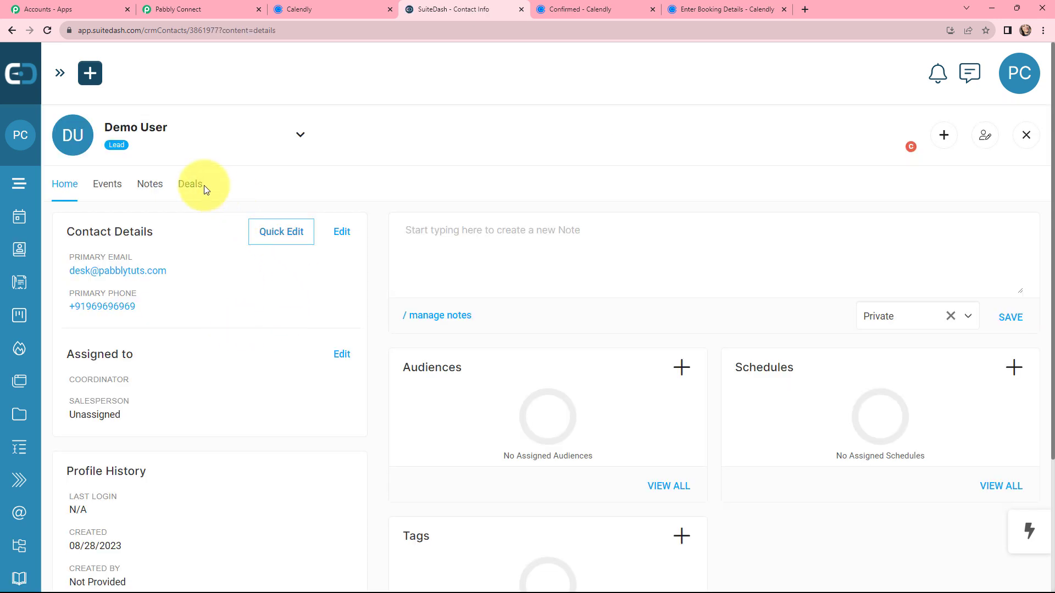